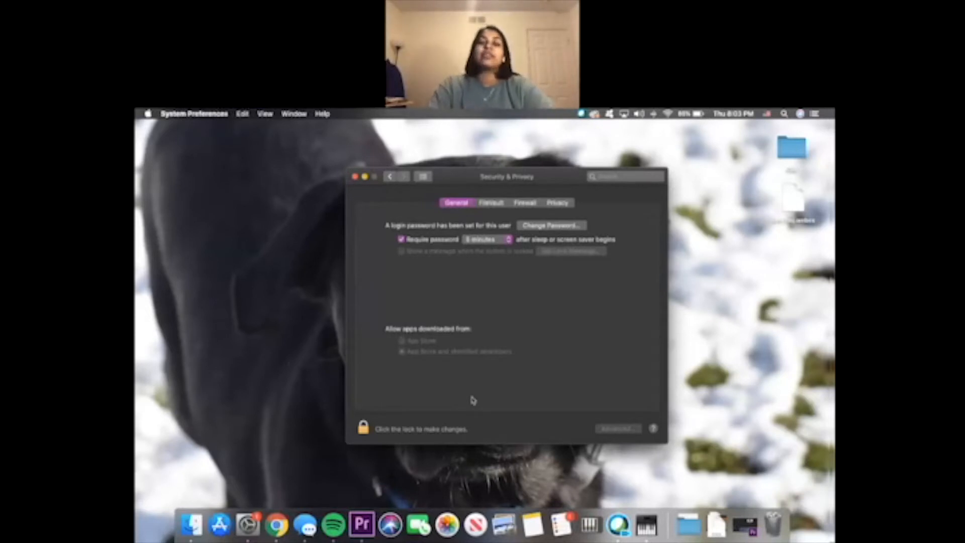
Step: Unlock the Security & Privacy settings for changes, and close the System Preferences window
{"action": "left_click", "coordinate": [364, 428]}
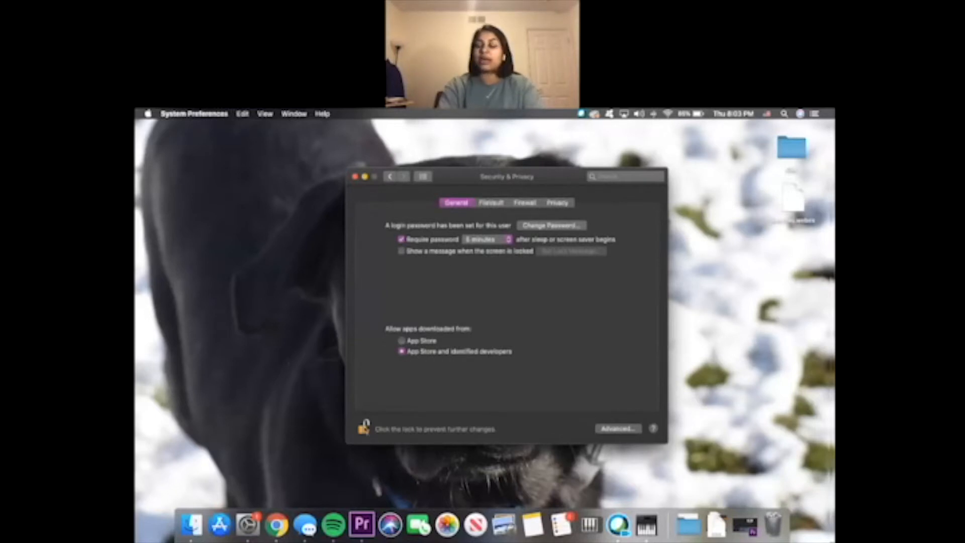
{"action": "left_click", "coordinate": [390, 176]}
{"action": "left_click", "coordinate": [355, 176]}
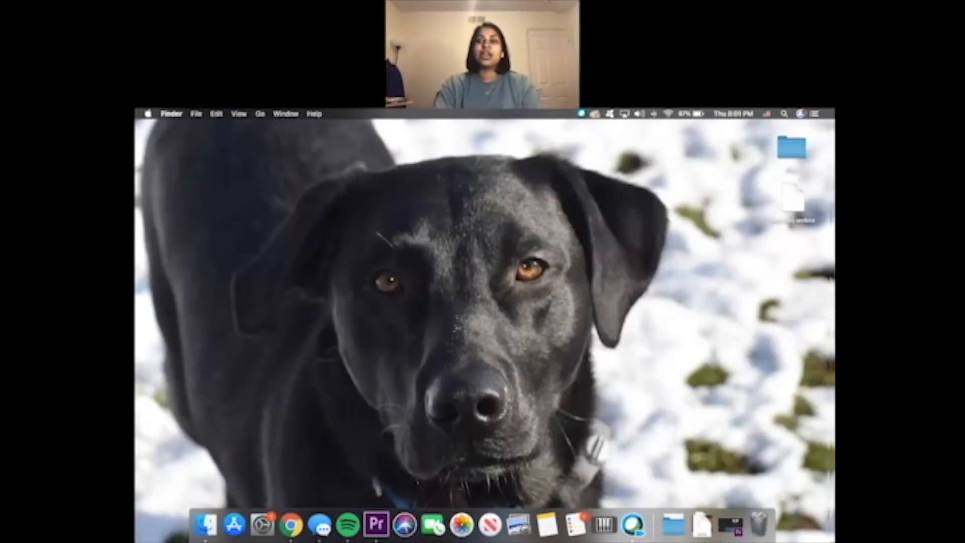
Step: Switch to Audio MIDI Setup and move its Audio Devices window to the middle of the desktop
{"action": "key", "text": "super+space"}
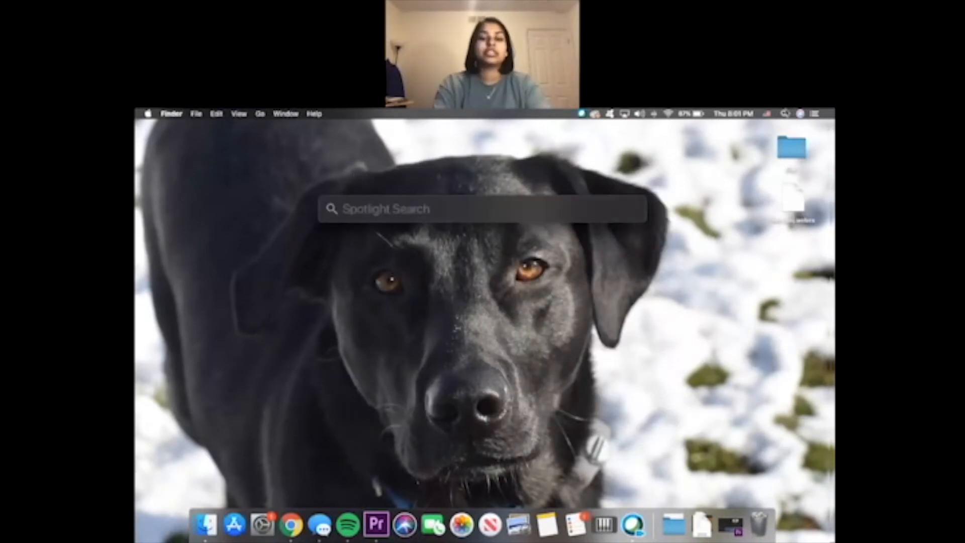
{"action": "type", "text": "audio midi"}
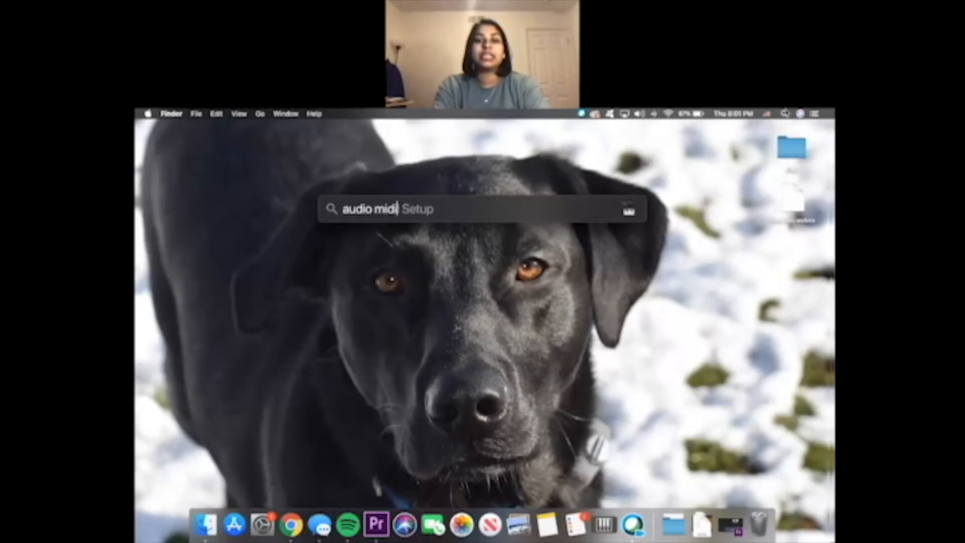
{"action": "type", "text": " setup"}
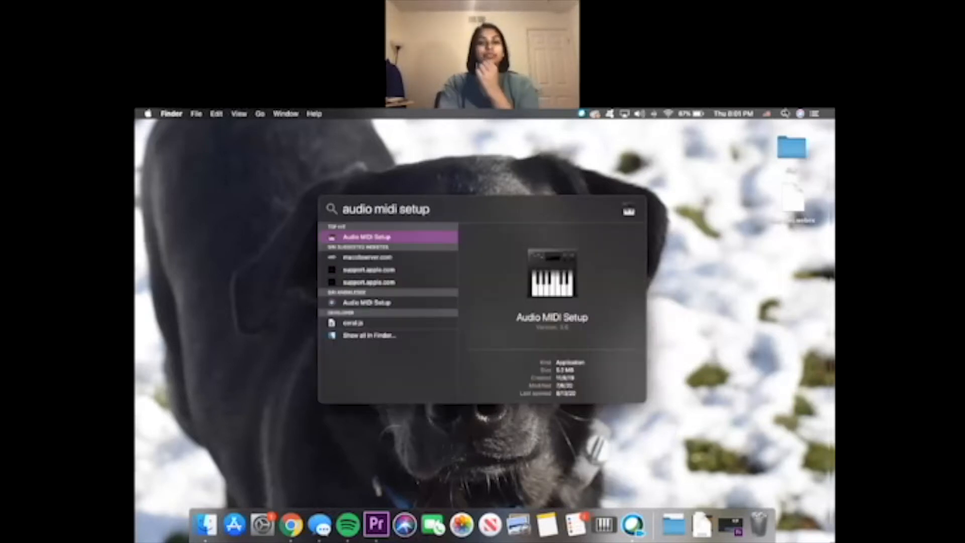
{"action": "key", "text": "Return"}
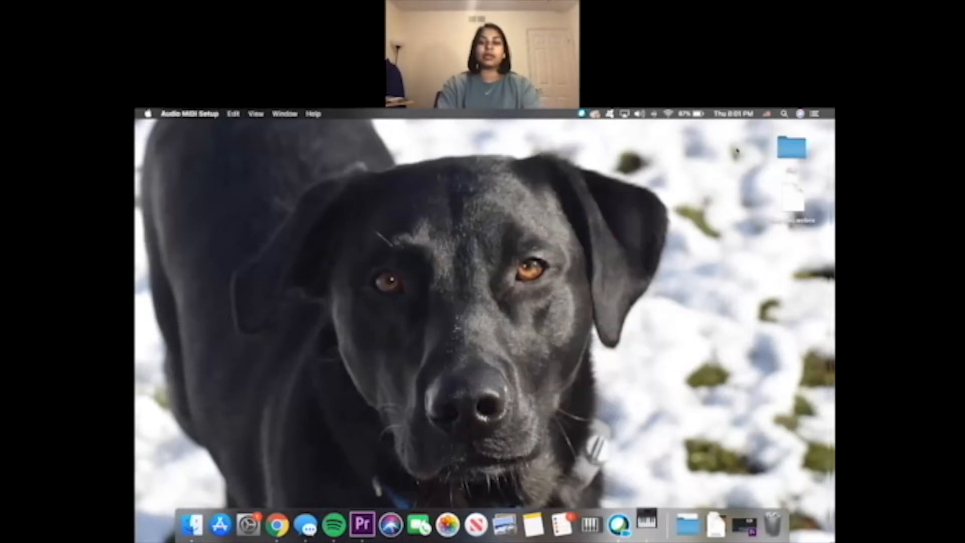
{"action": "left_click_drag", "start_coordinate": [275, 134], "coordinate": [530, 195]}
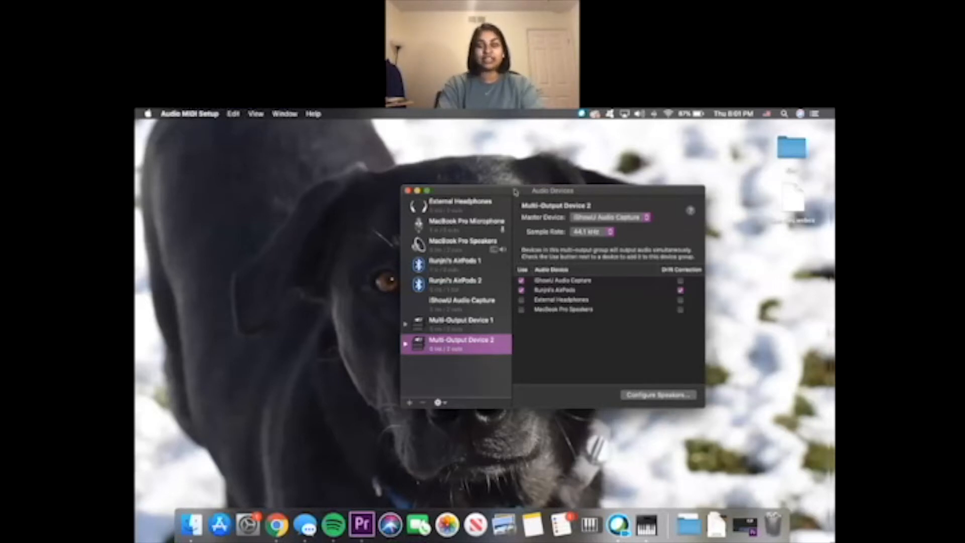
{"action": "left_click_drag", "start_coordinate": [516, 192], "coordinate": [505, 180]}
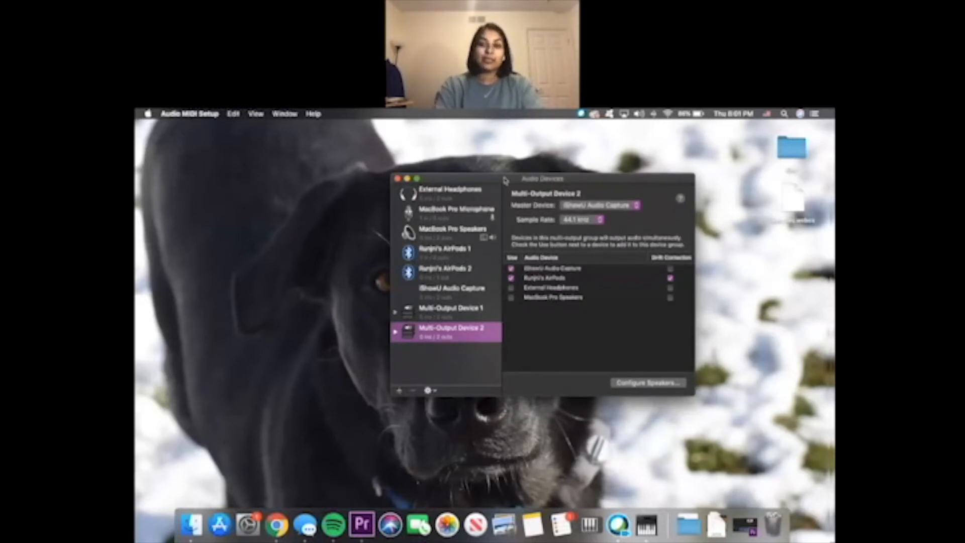
Step: Create a multi-output device using MacBook Pro Speakers and iShowU Audio Capture, with drift correction only on MacBook Pro Speakers
{"action": "left_click", "coordinate": [400, 391]}
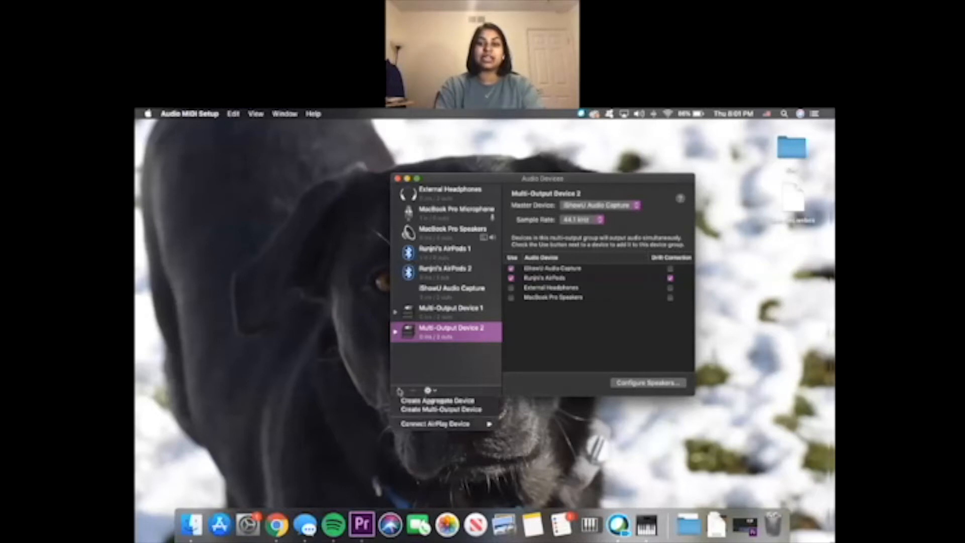
{"action": "left_click", "coordinate": [412, 410]}
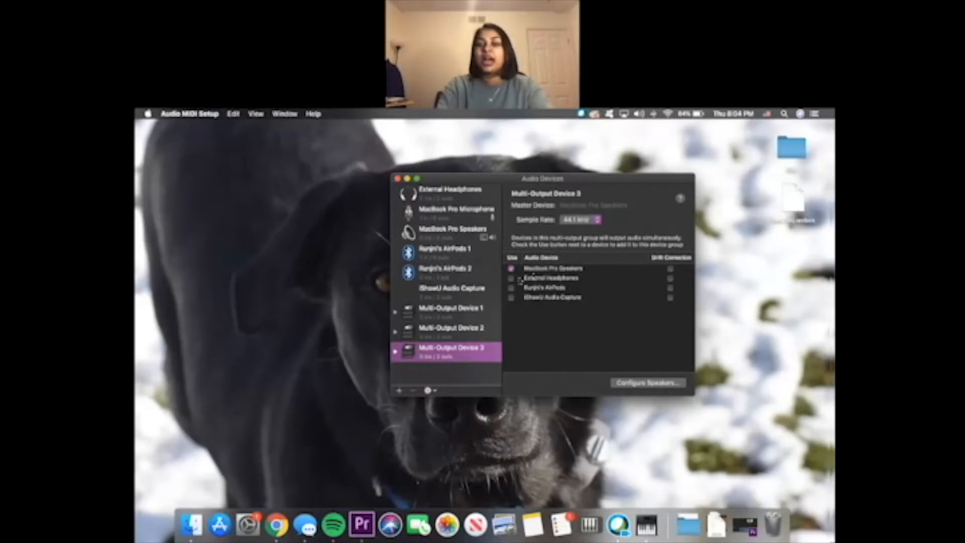
{"action": "left_click", "coordinate": [511, 297]}
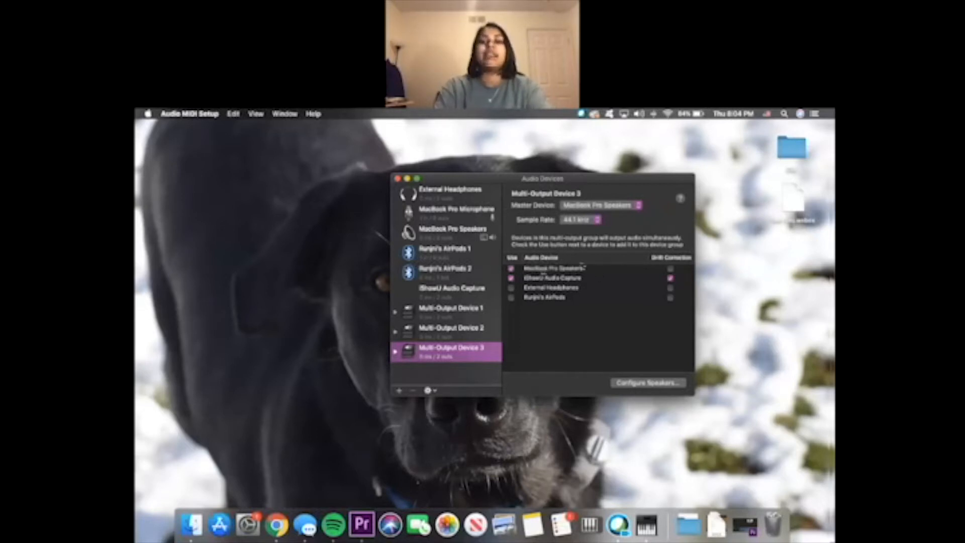
{"action": "left_click", "coordinate": [671, 278]}
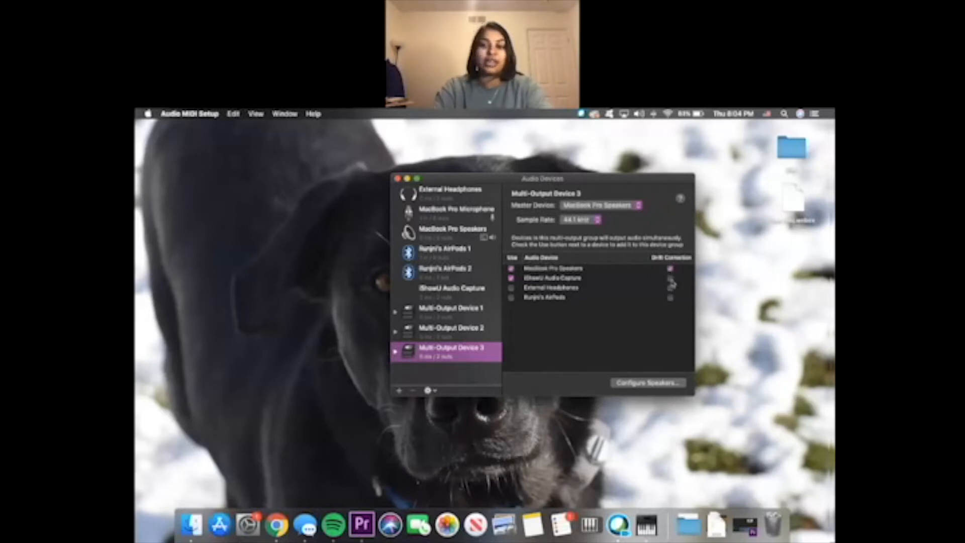
Step: Keep the multi-output device's sample rate at 44.1 kHz and review its speaker configuration
{"action": "left_click", "coordinate": [583, 220]}
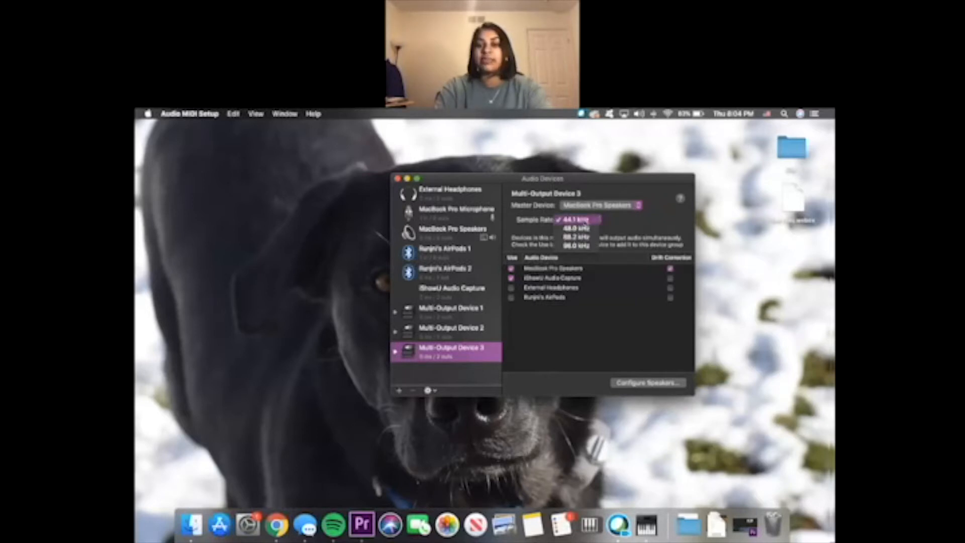
{"action": "left_click", "coordinate": [581, 222]}
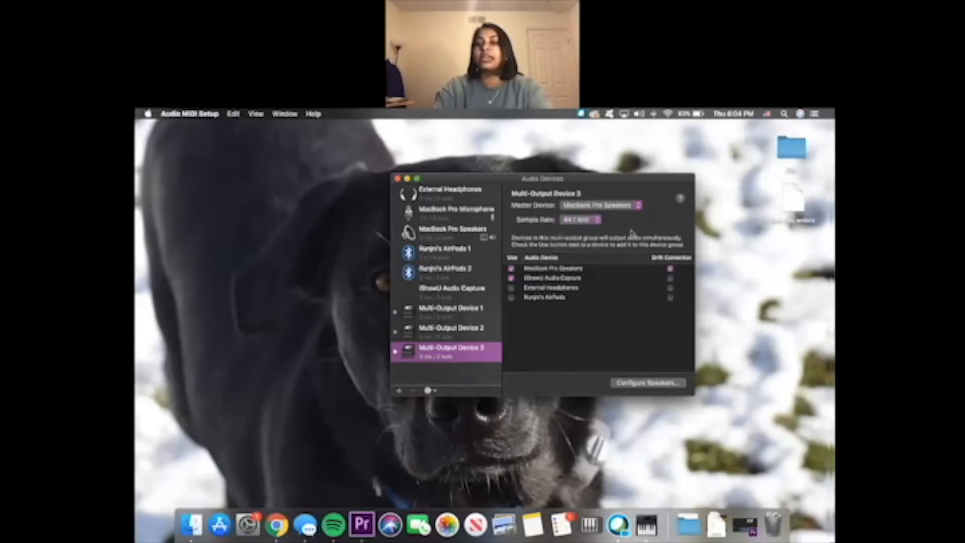
{"action": "left_click", "coordinate": [596, 226]}
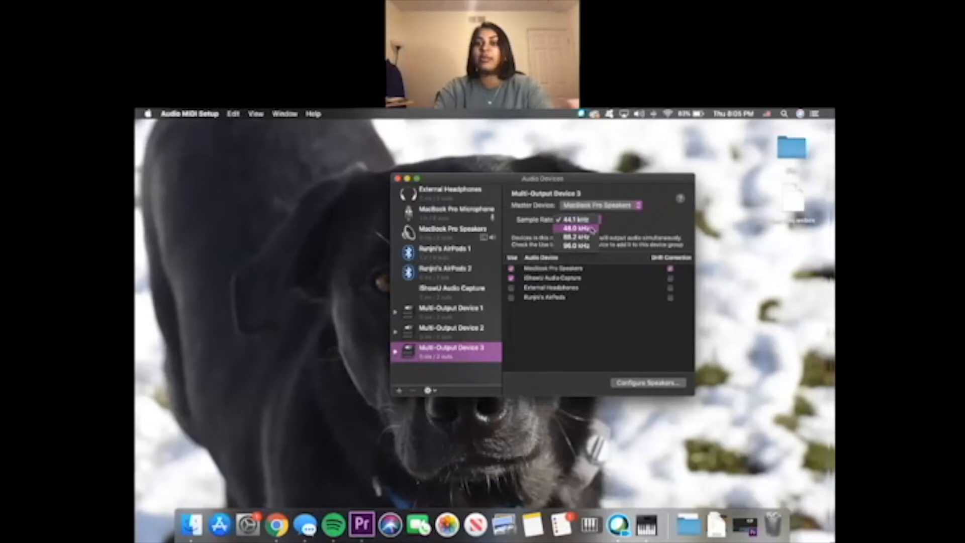
{"action": "left_click", "coordinate": [612, 231]}
{"action": "left_click", "coordinate": [594, 220]}
{"action": "left_click", "coordinate": [582, 219]}
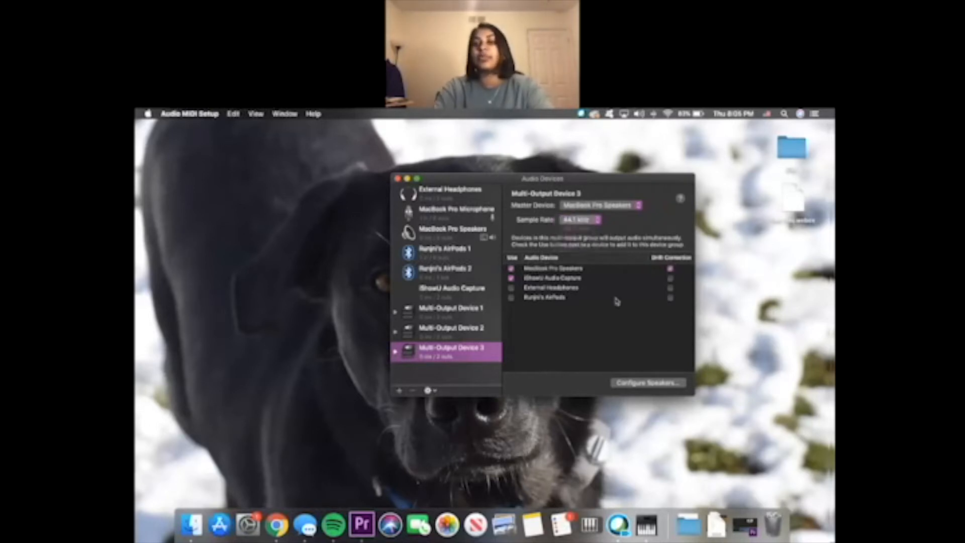
{"action": "left_click", "coordinate": [648, 383]}
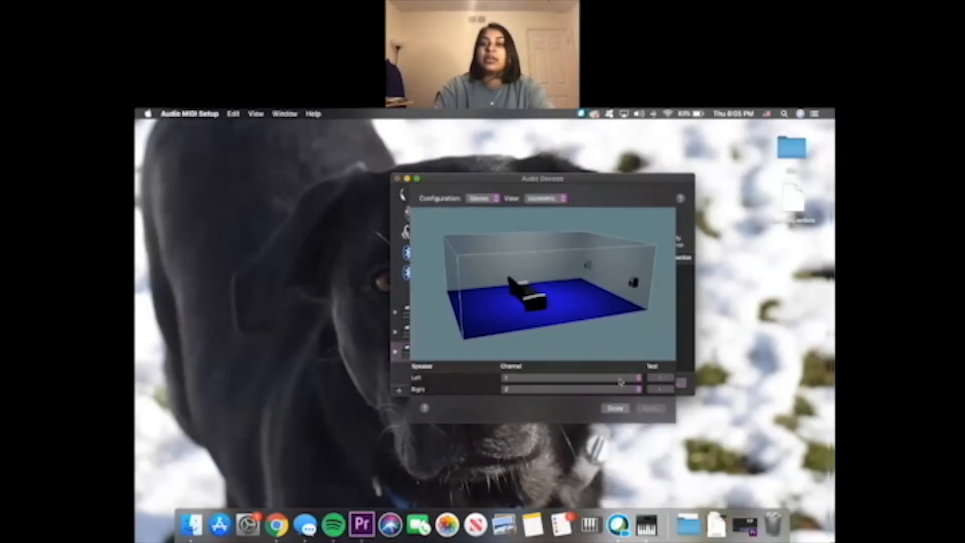
{"action": "left_click", "coordinate": [615, 407]}
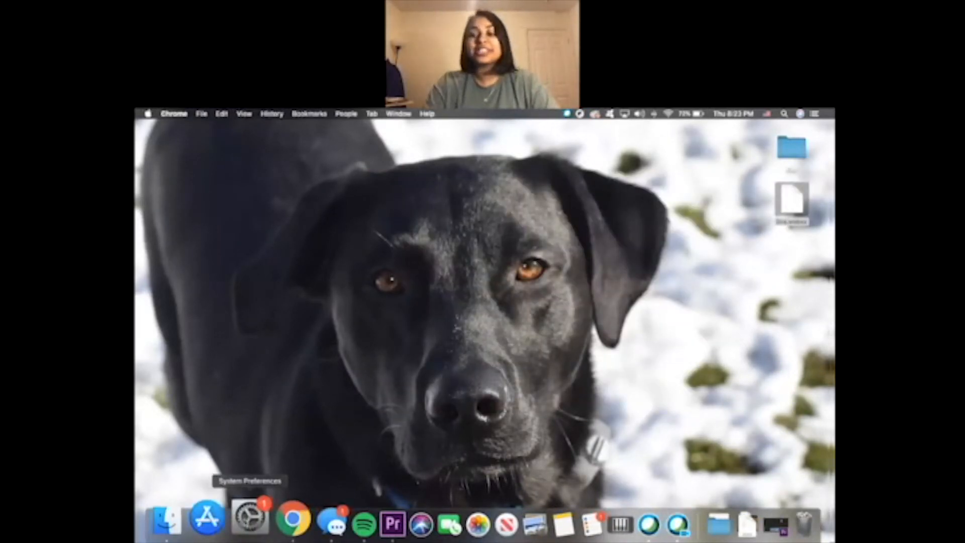
Step: Switch to System Preferences and look through the available sound output devices
{"action": "left_click", "coordinate": [250, 517]}
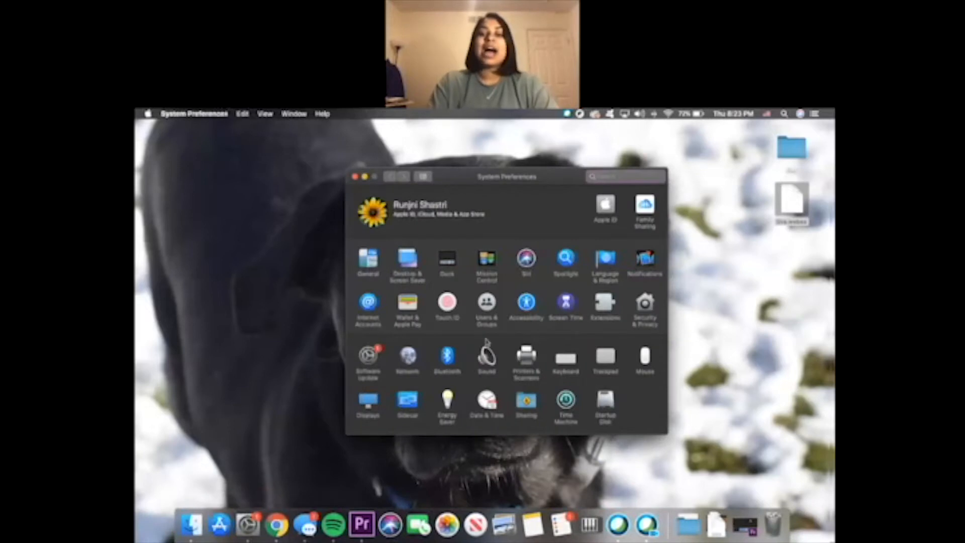
{"action": "left_click", "coordinate": [486, 357]}
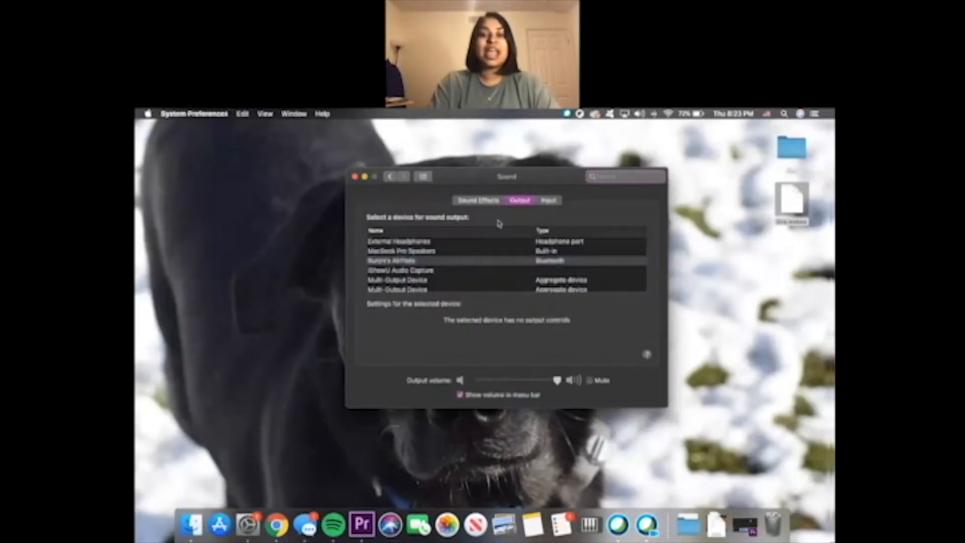
{"action": "left_click", "coordinate": [513, 199]}
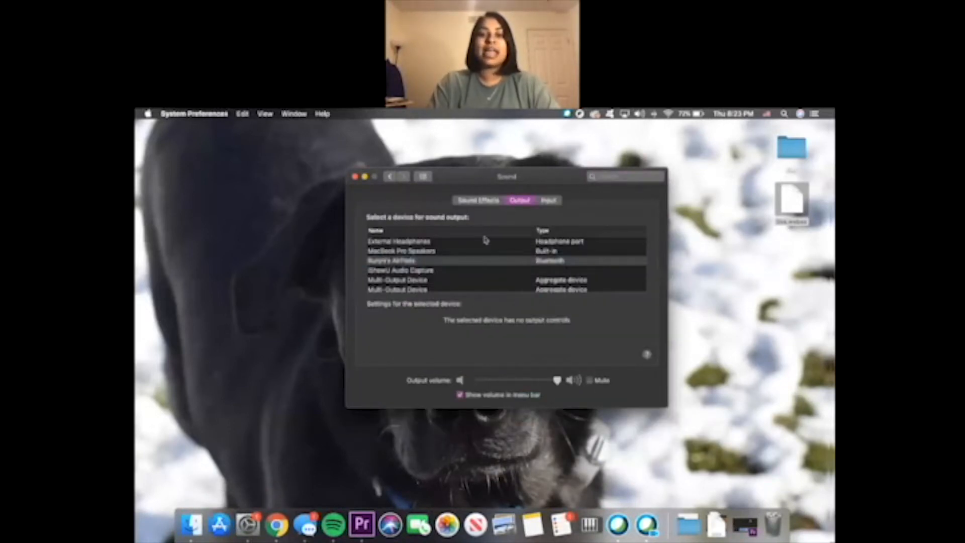
{"action": "scroll", "coordinate": [467, 254], "scroll_direction": "down", "scroll_amount": 2}
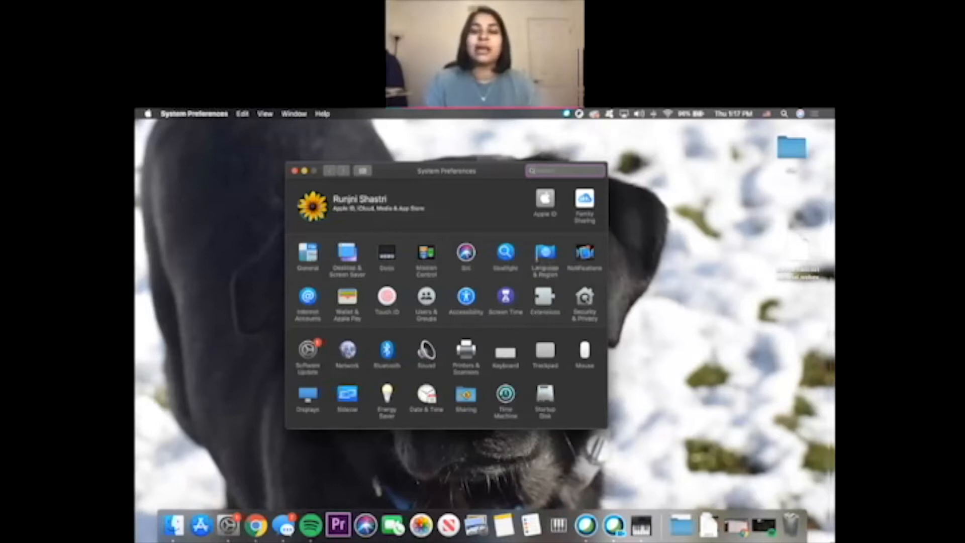
Step: Review which apps are allowed to record the screen in the Security & Privacy settings
{"action": "left_click", "coordinate": [584, 300]}
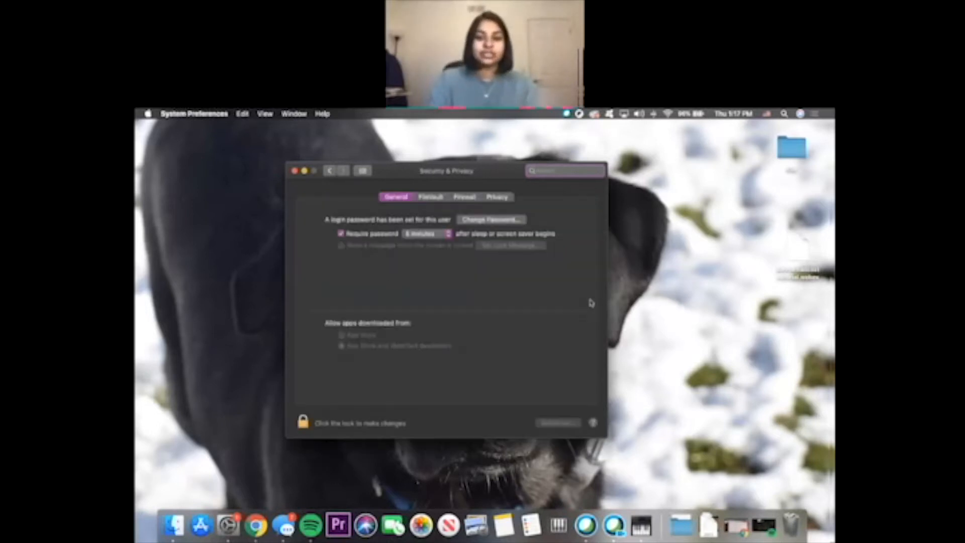
{"action": "left_click", "coordinate": [494, 197]}
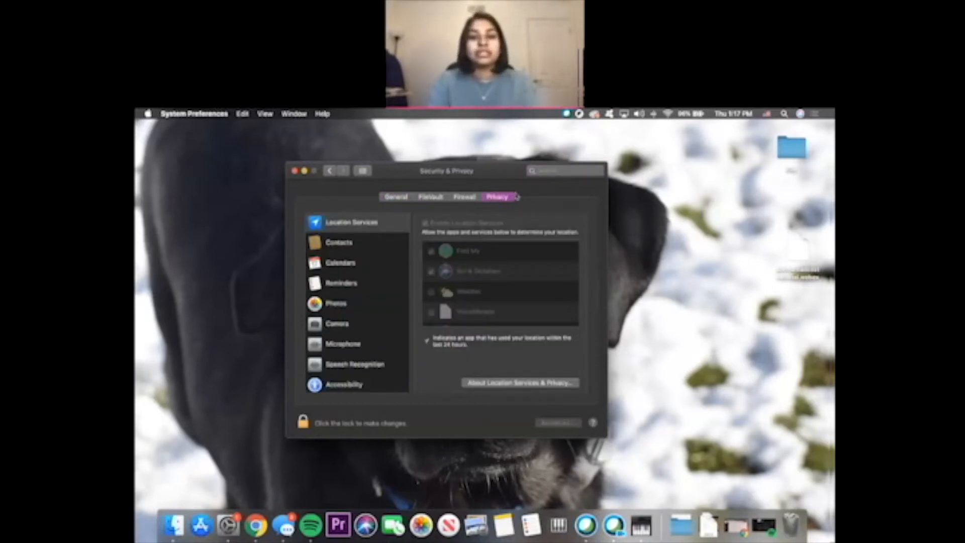
{"action": "scroll", "coordinate": [338, 329], "scroll_direction": "down", "scroll_amount": 5}
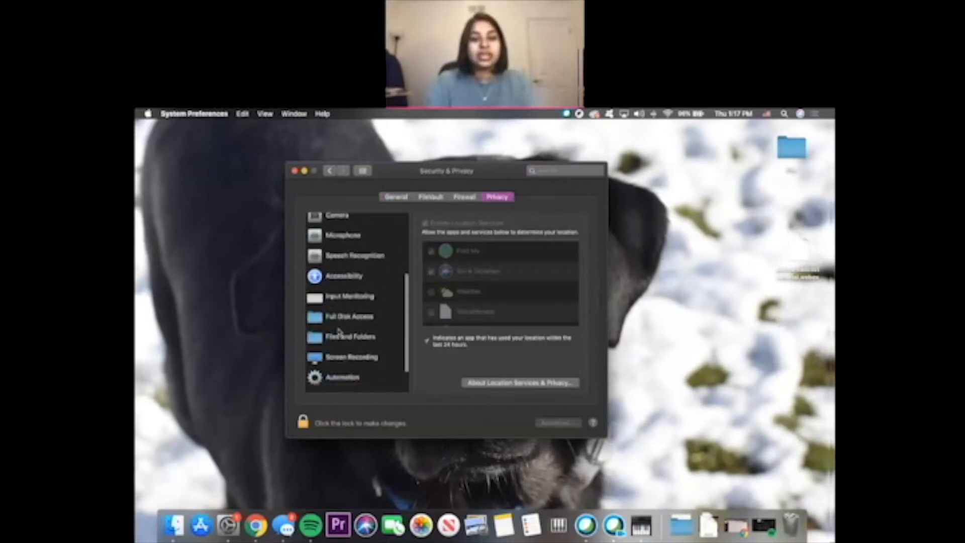
{"action": "scroll", "coordinate": [339, 330], "scroll_direction": "down", "scroll_amount": 1}
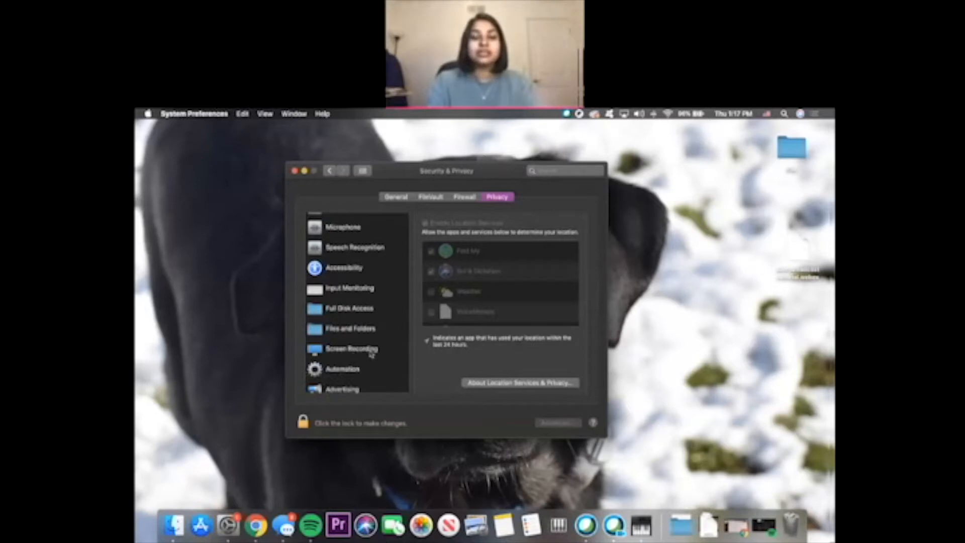
{"action": "left_click", "coordinate": [325, 353]}
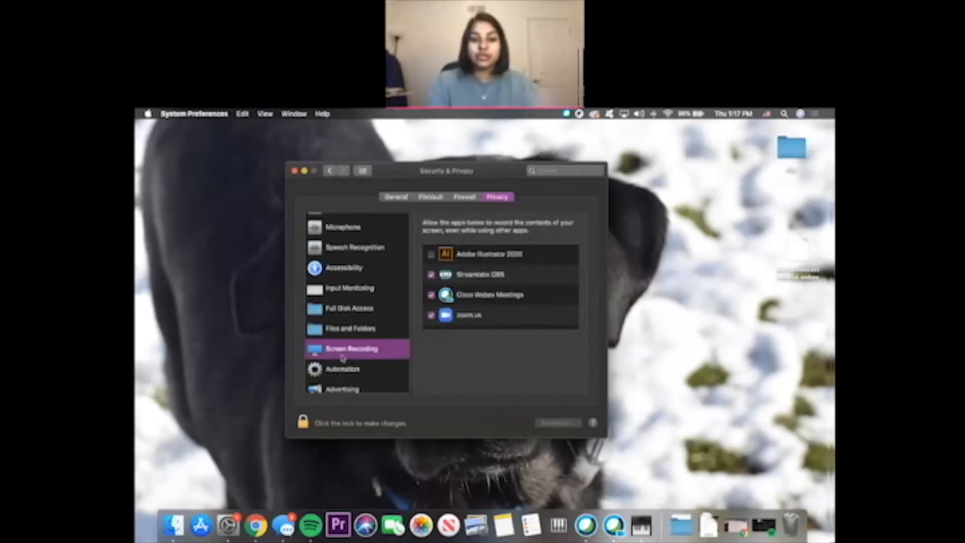
{"action": "scroll", "coordinate": [342, 357], "scroll_direction": "down", "scroll_amount": 1}
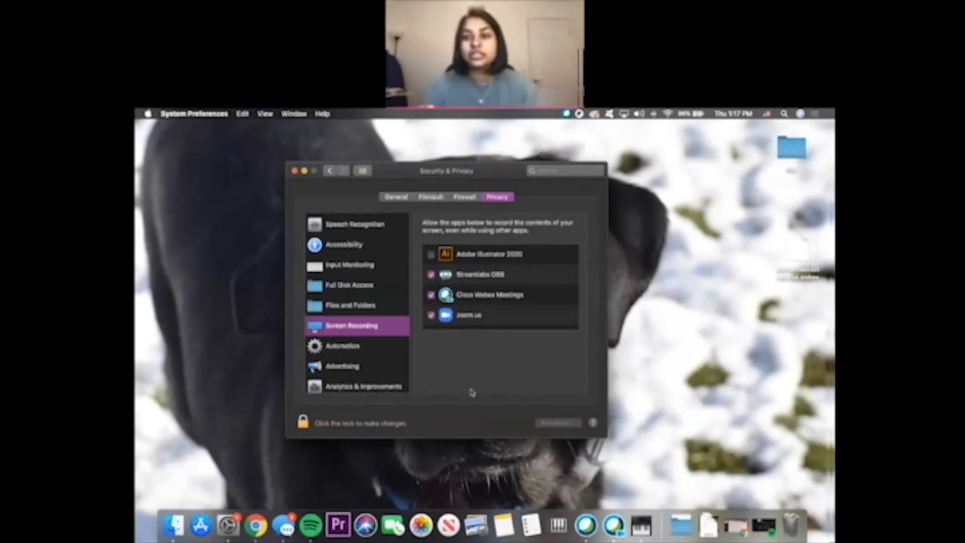
Step: Open the Accessibility privacy permissions and look through the apps that can be allowed to control the computer
{"action": "left_click", "coordinate": [332, 246]}
{"action": "scroll", "coordinate": [470, 286], "scroll_direction": "down", "scroll_amount": 1}
{"action": "scroll", "coordinate": [470, 286], "scroll_direction": "up", "scroll_amount": 2}
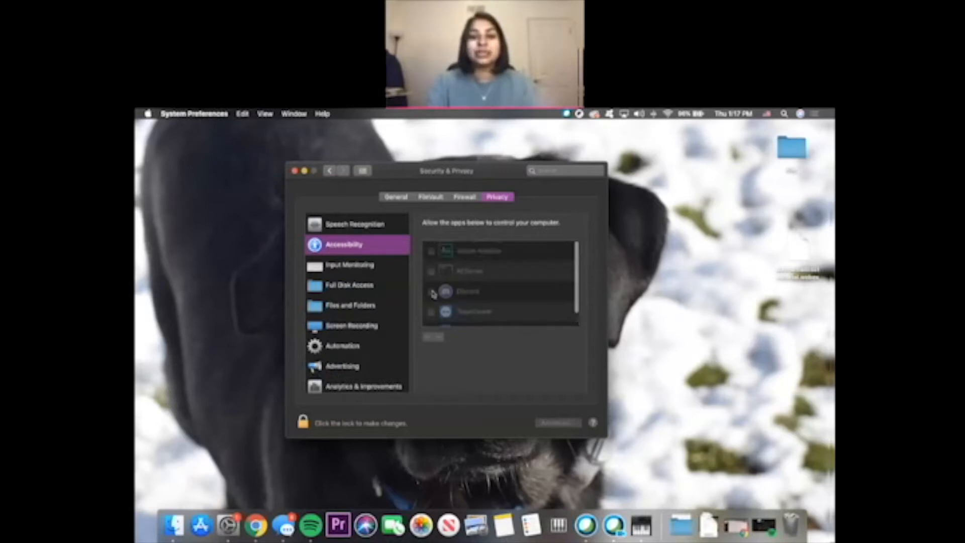
{"action": "left_click", "coordinate": [433, 294]}
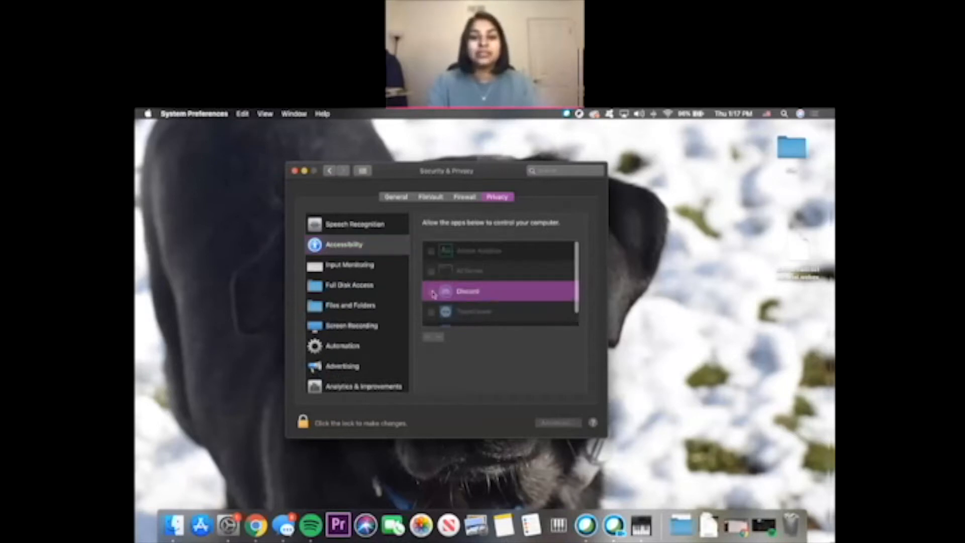
{"action": "left_click", "coordinate": [429, 251]}
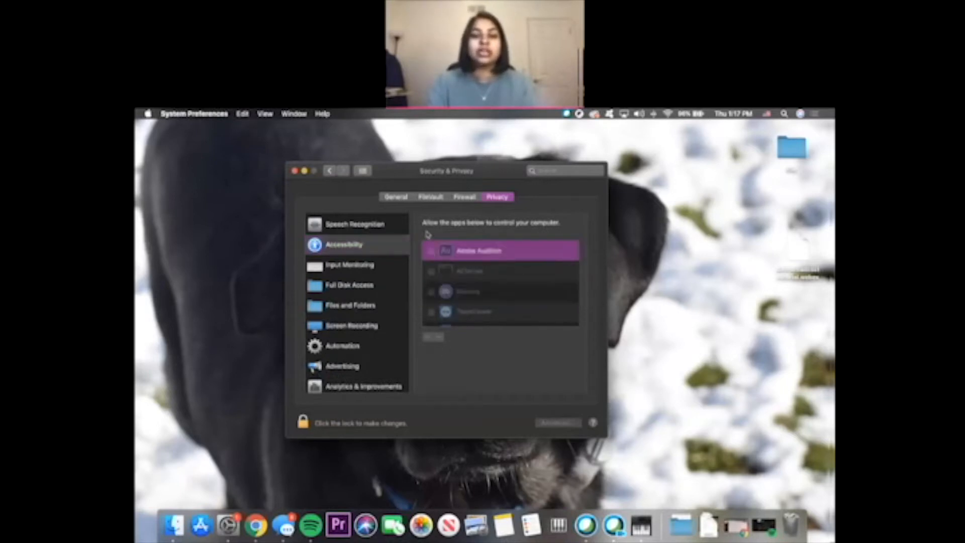
{"action": "scroll", "coordinate": [436, 274], "scroll_direction": "down", "scroll_amount": 1}
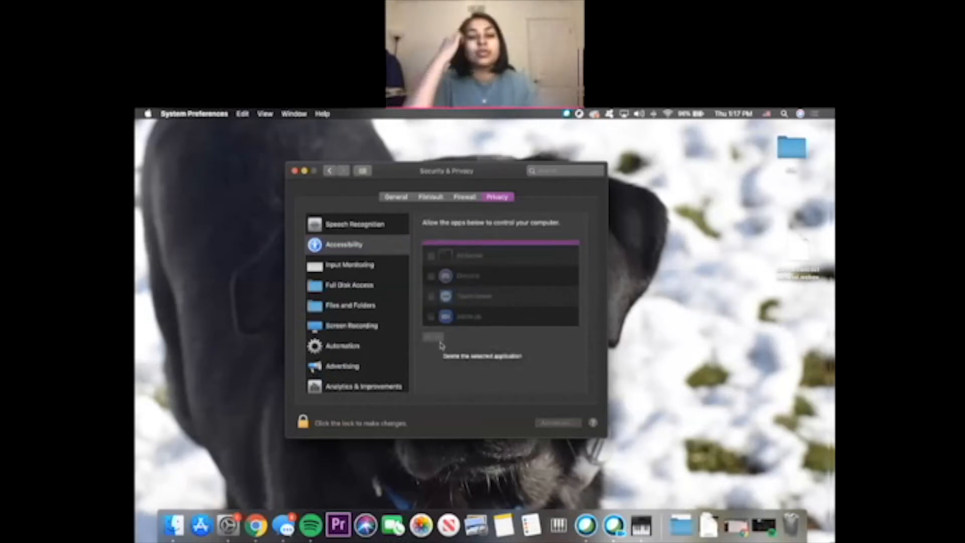
Step: Unlock the privacy settings and allow Discord, TeamViewer and zoom.us to control the computer
{"action": "left_click", "coordinate": [302, 419]}
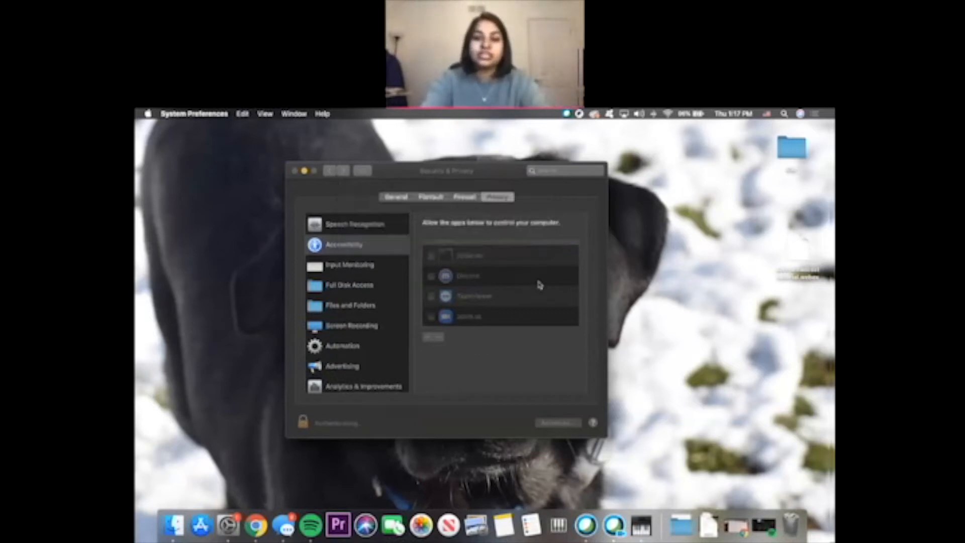
{"action": "scroll", "coordinate": [443, 301], "scroll_direction": "up", "scroll_amount": 2}
{"action": "scroll", "coordinate": [444, 302], "scroll_direction": "down", "scroll_amount": 2}
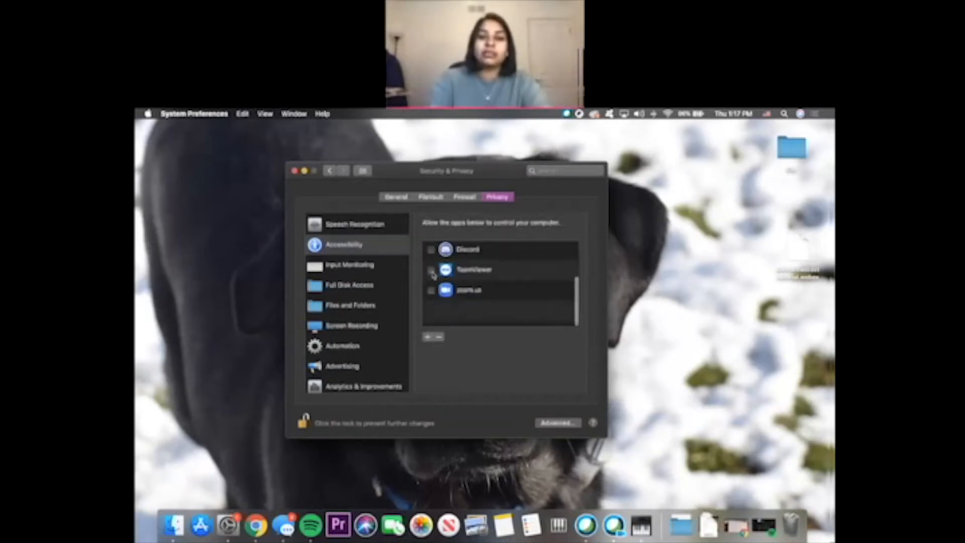
{"action": "left_click", "coordinate": [431, 276]}
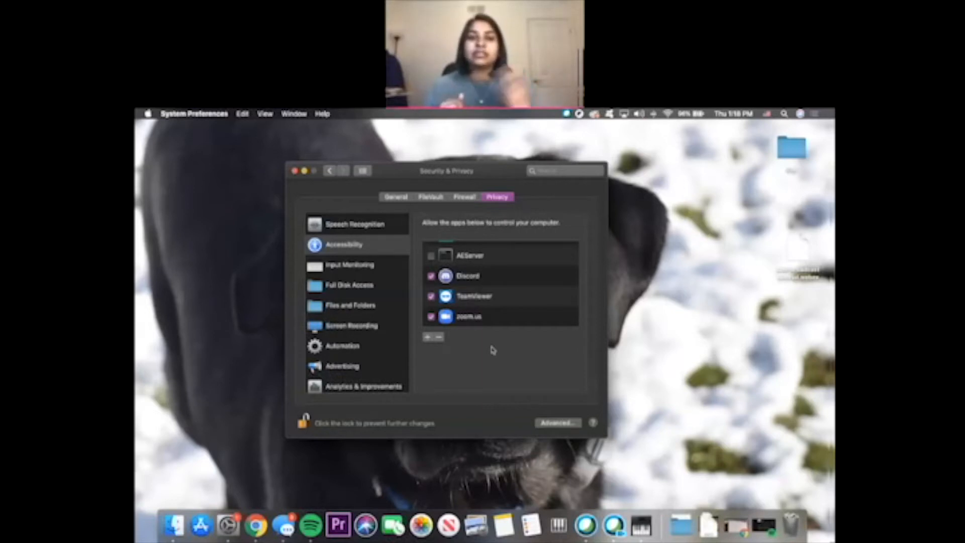
Step: Review the apps allowed to record the screen in the Screen Recording privacy permissions
{"action": "left_click", "coordinate": [351, 327]}
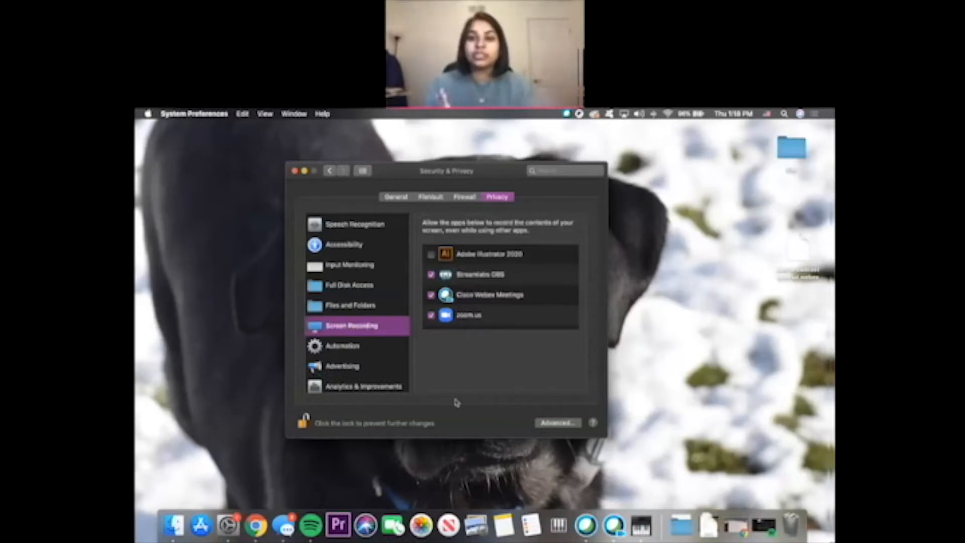
{"action": "scroll", "coordinate": [397, 322], "scroll_direction": "up", "scroll_amount": 5}
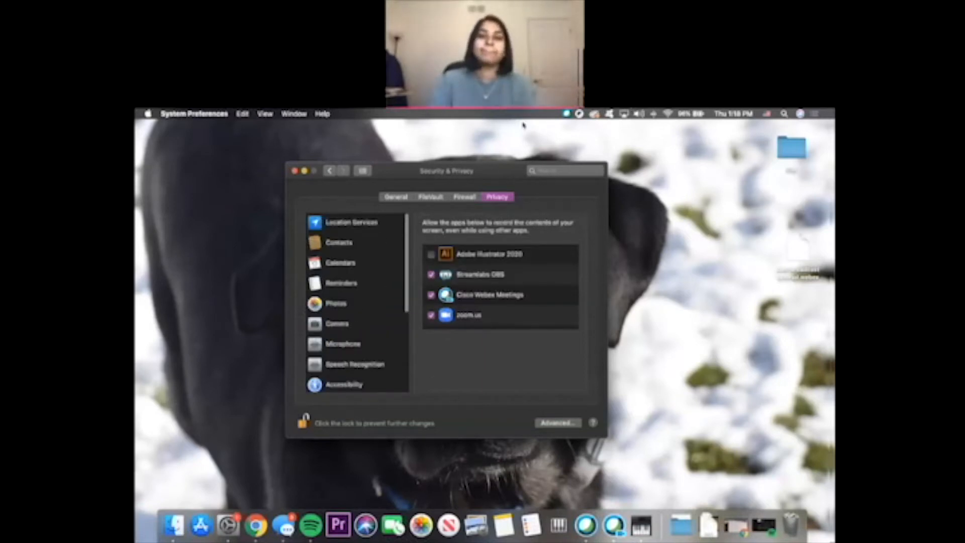
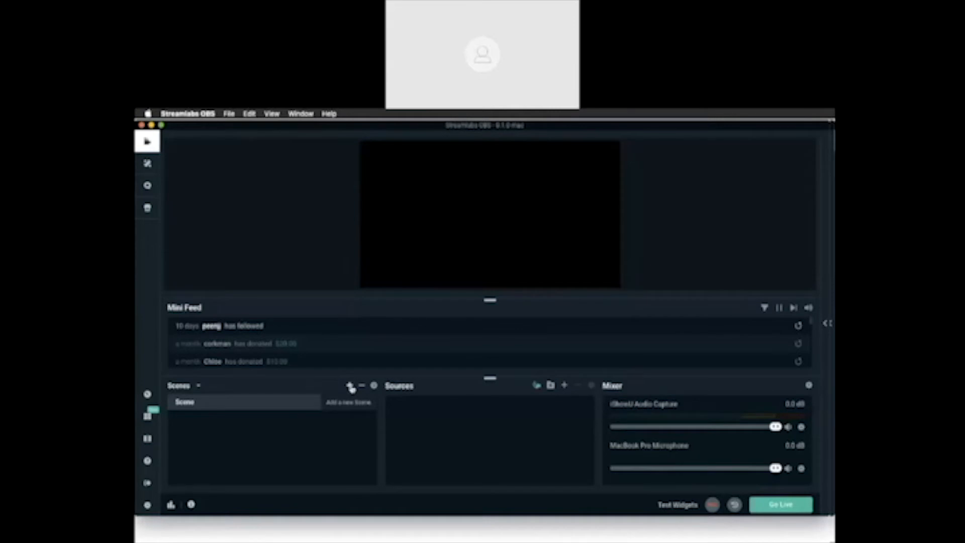
Step: Switch to Streamlabs OBS and add a new scene named WebEx
{"action": "left_click", "coordinate": [351, 386]}
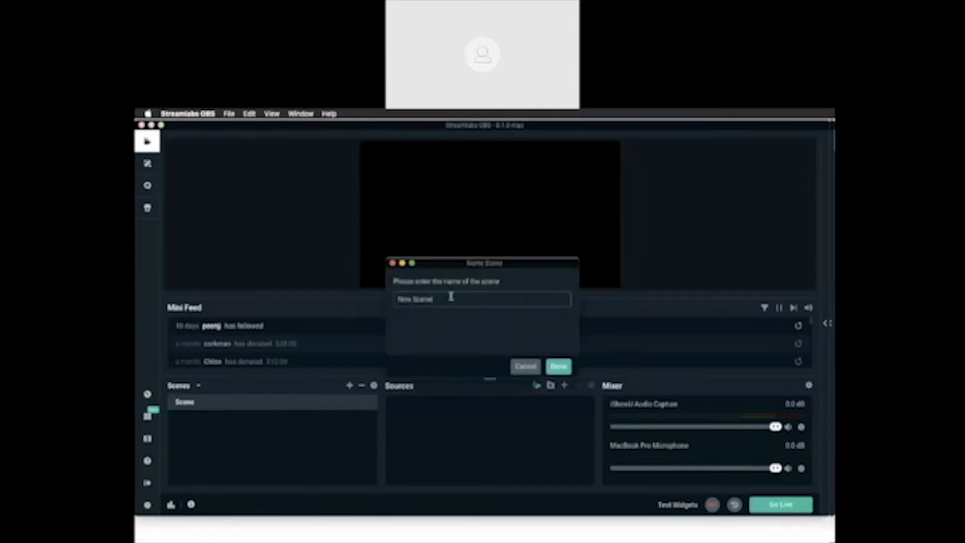
{"action": "key", "text": "BackSpace"}
{"action": "key", "text": "BackSpace"}
{"action": "key", "text": "BackSpace"}
{"action": "key", "text": "BackSpace"}
{"action": "key", "text": "BackSpace"}
{"action": "key", "text": "BackSpace"}
{"action": "key", "text": "BackSpace"}
{"action": "key", "text": "BackSpace"}
{"action": "key", "text": "BackSpace"}
{"action": "type", "text": "VidEx"}
{"action": "left_click", "coordinate": [560, 368]}
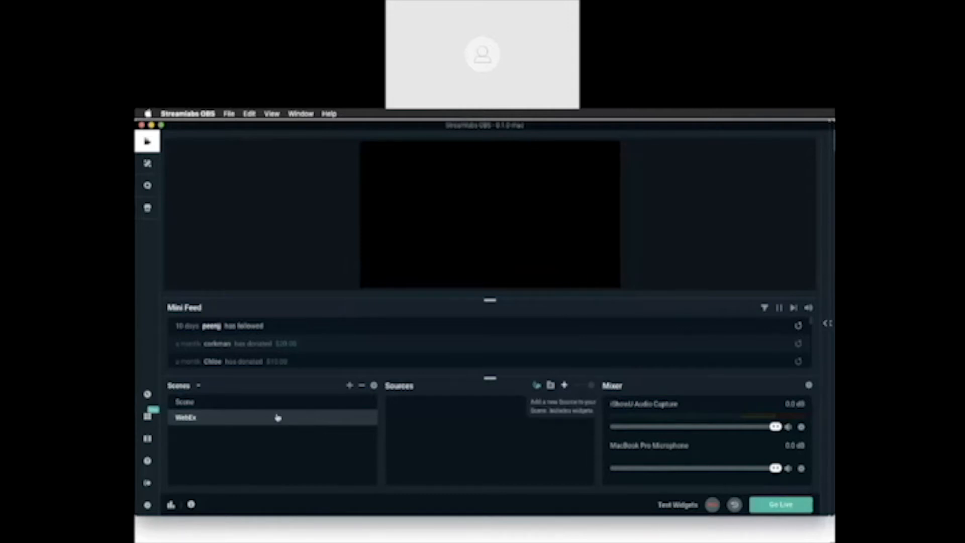
Step: Add a Window Capture source named WebEx to the WebEx scene
{"action": "left_click", "coordinate": [563, 386]}
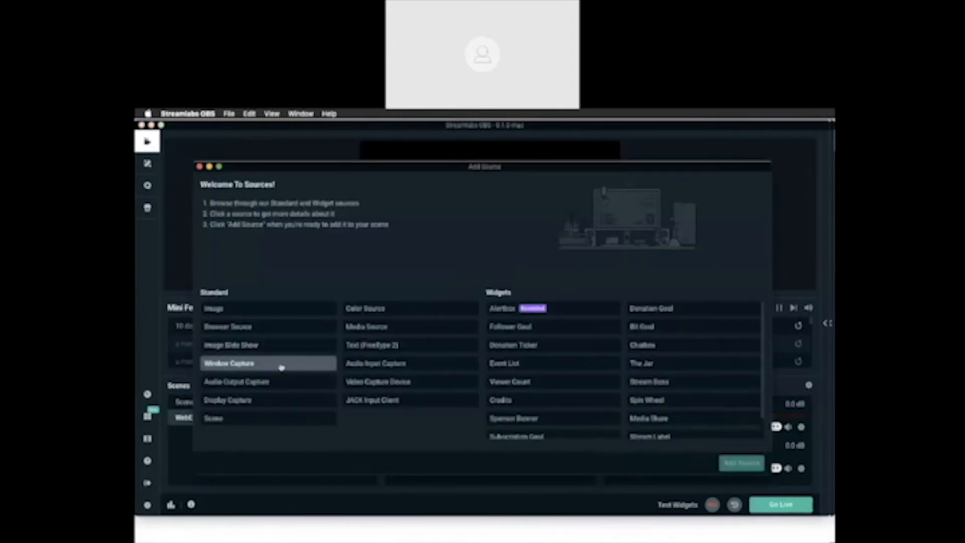
{"action": "left_click", "coordinate": [284, 368]}
{"action": "left_click", "coordinate": [753, 463]}
{"action": "triple_click", "coordinate": [407, 299]}
{"action": "key", "text": "BackSpace"}
{"action": "type", "text": "W"}
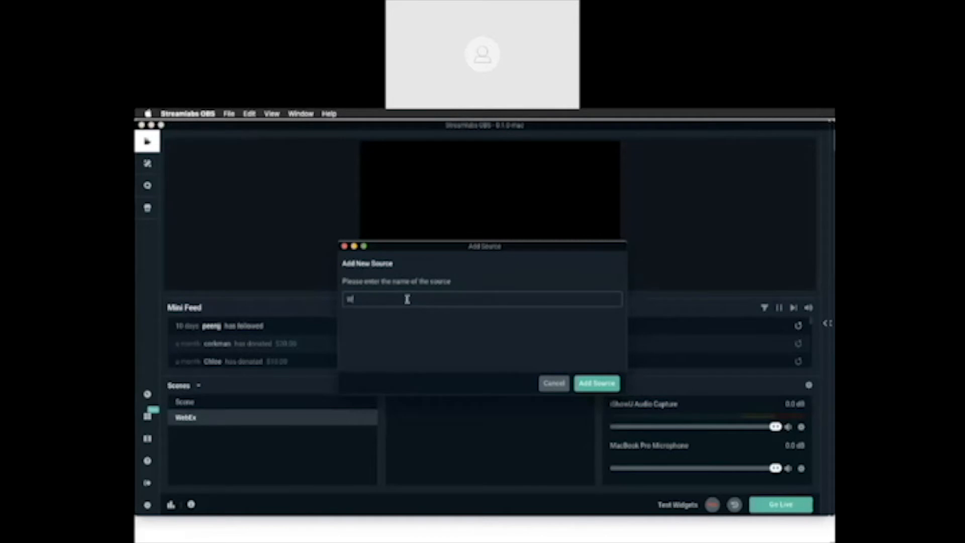
{"action": "type", "text": "ebEx"}
{"action": "left_click", "coordinate": [595, 384]}
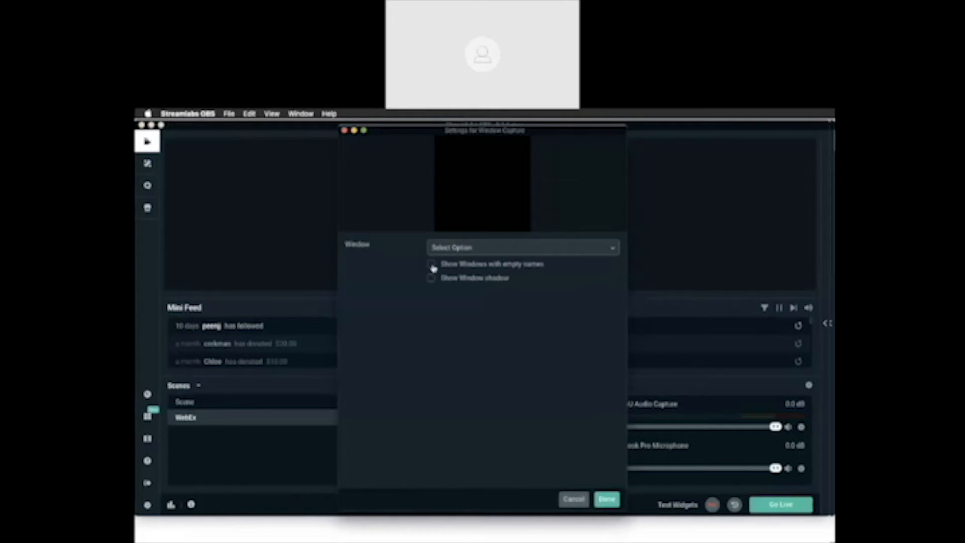
Step: Set the source to capture the Cisco Webex Meetings window, with empty-named windows and window shadow shown, and enlarge it to nearly fill the canvas
{"action": "left_click", "coordinate": [433, 267]}
{"action": "left_click", "coordinate": [433, 279]}
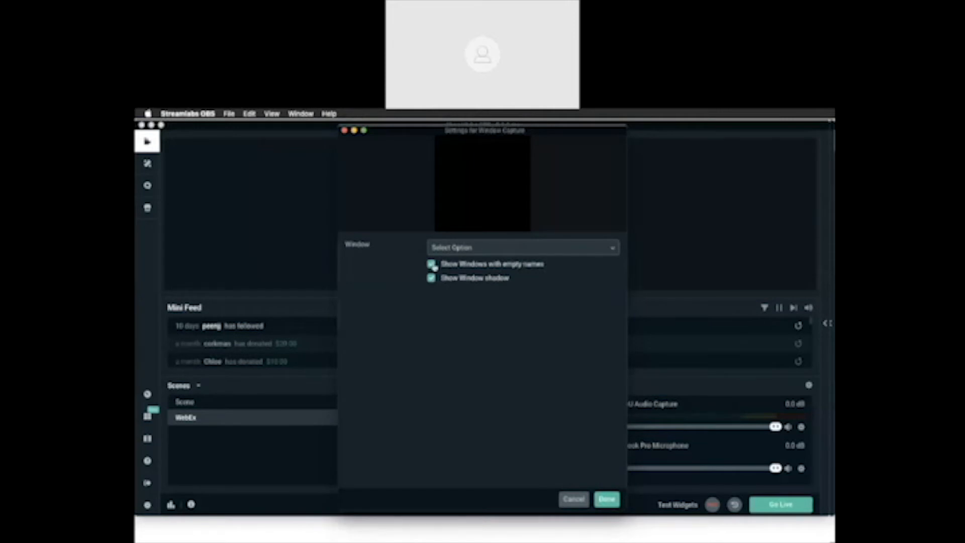
{"action": "left_click", "coordinate": [520, 249]}
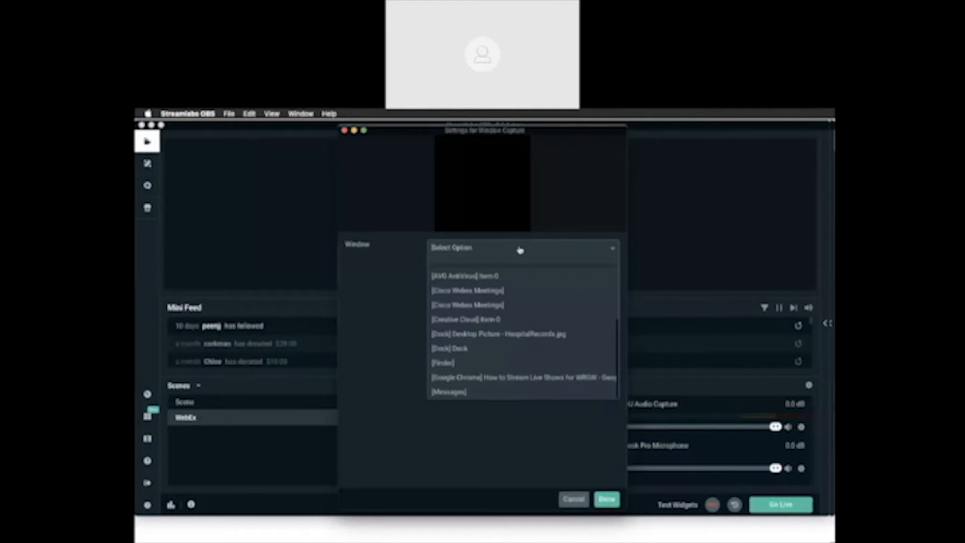
{"action": "left_click", "coordinate": [368, 279]}
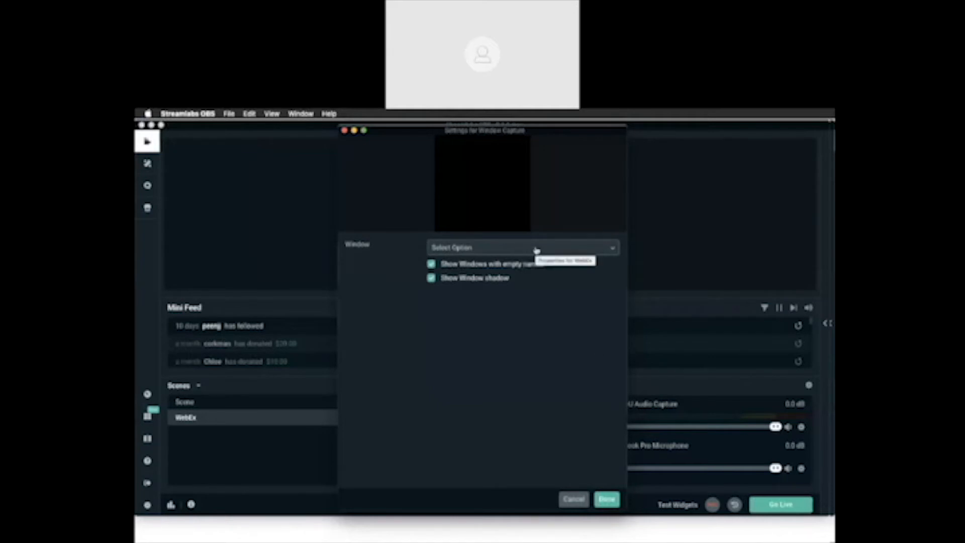
{"action": "left_click", "coordinate": [583, 250]}
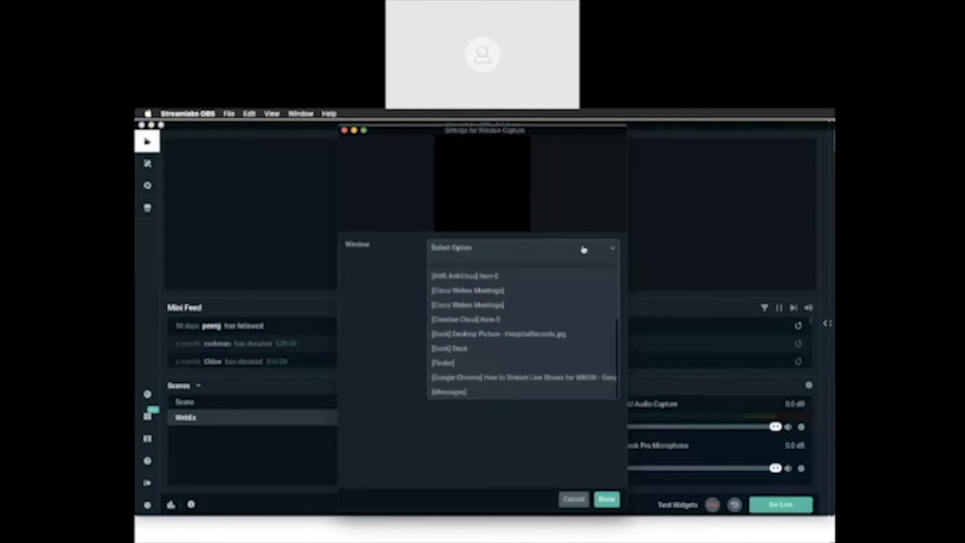
{"action": "left_click", "coordinate": [475, 292]}
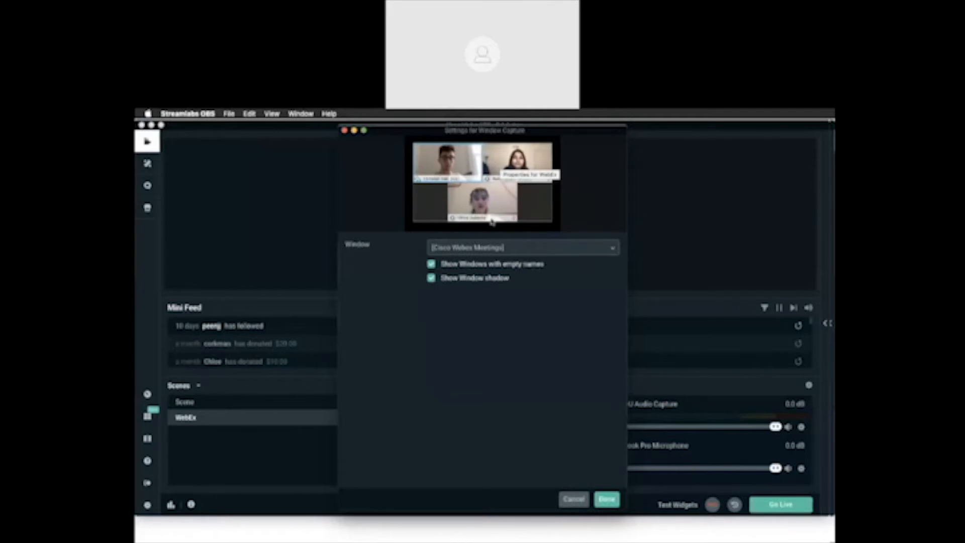
{"action": "left_click", "coordinate": [607, 499]}
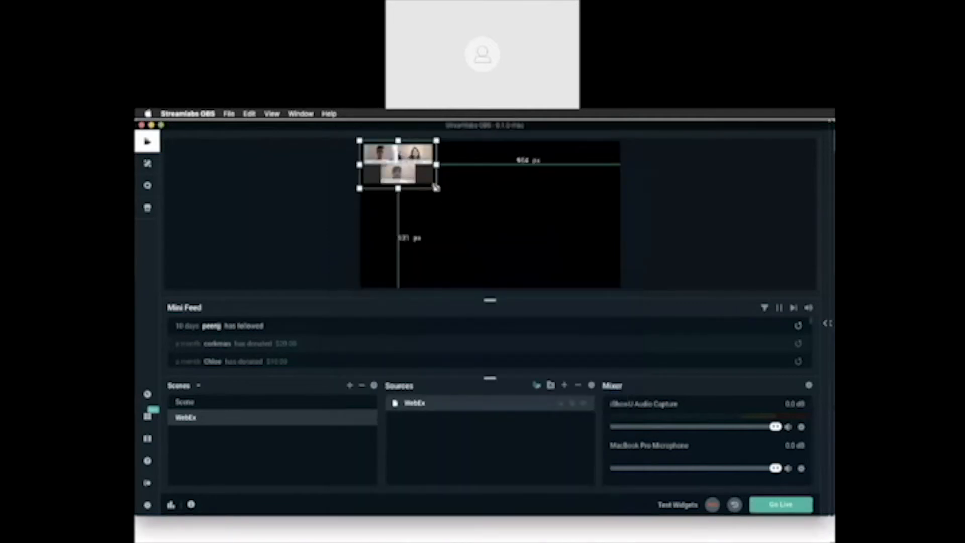
{"action": "left_click_drag", "start_coordinate": [436, 187], "coordinate": [610, 290]}
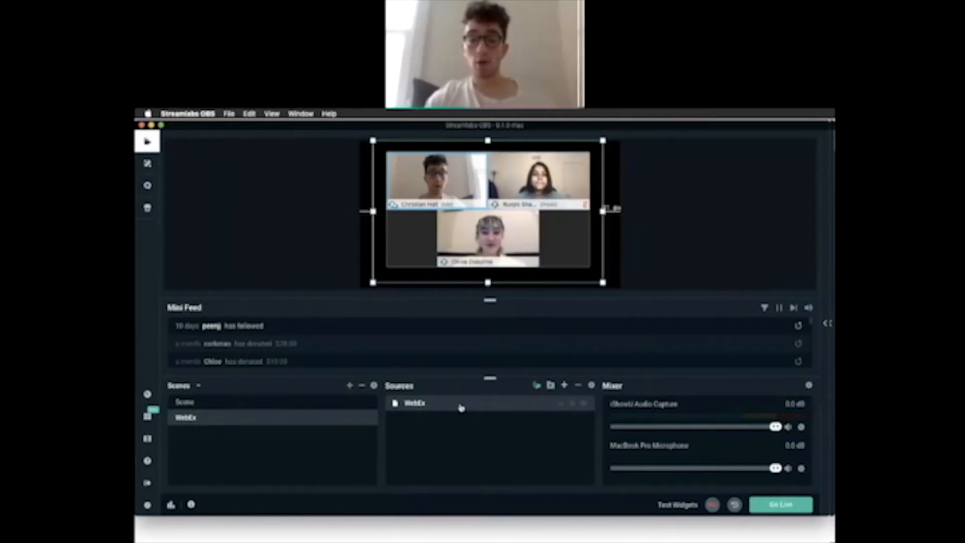
Step: Add an Audio Output Capture source named Spotify to the WebEx scene without choosing a device
{"action": "left_click", "coordinate": [565, 386]}
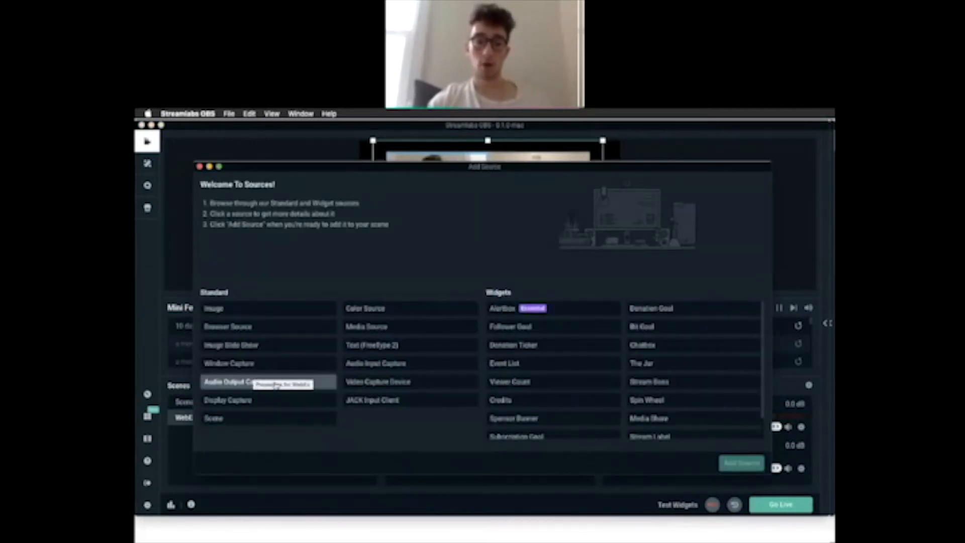
{"action": "left_click", "coordinate": [277, 385]}
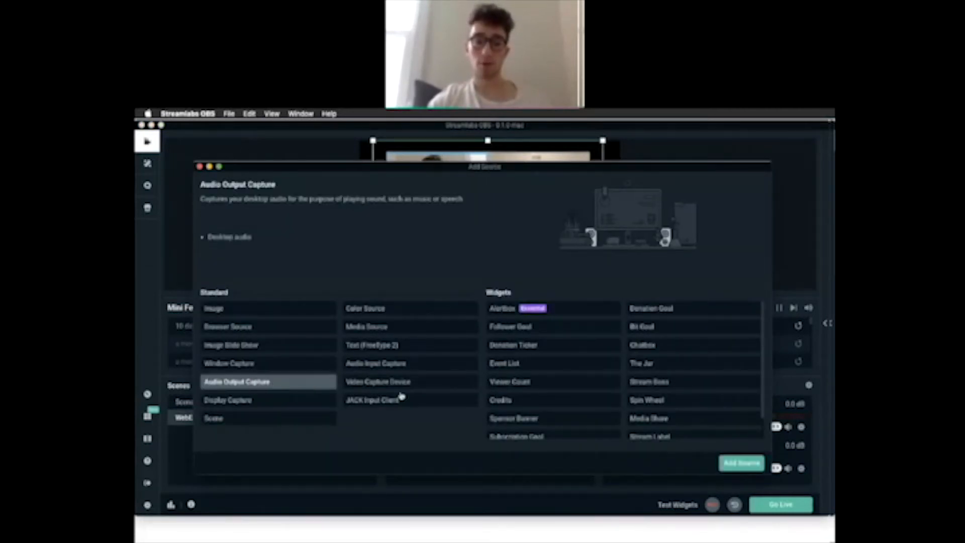
{"action": "left_click", "coordinate": [738, 463]}
{"action": "triple_click", "coordinate": [436, 301]}
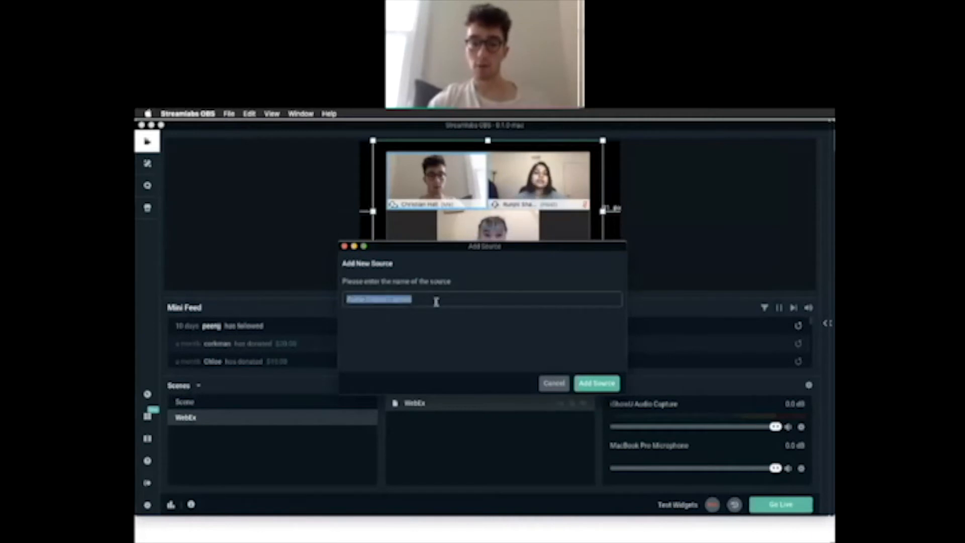
{"action": "key", "text": "BackSpace"}
{"action": "type", "text": "Soot"}
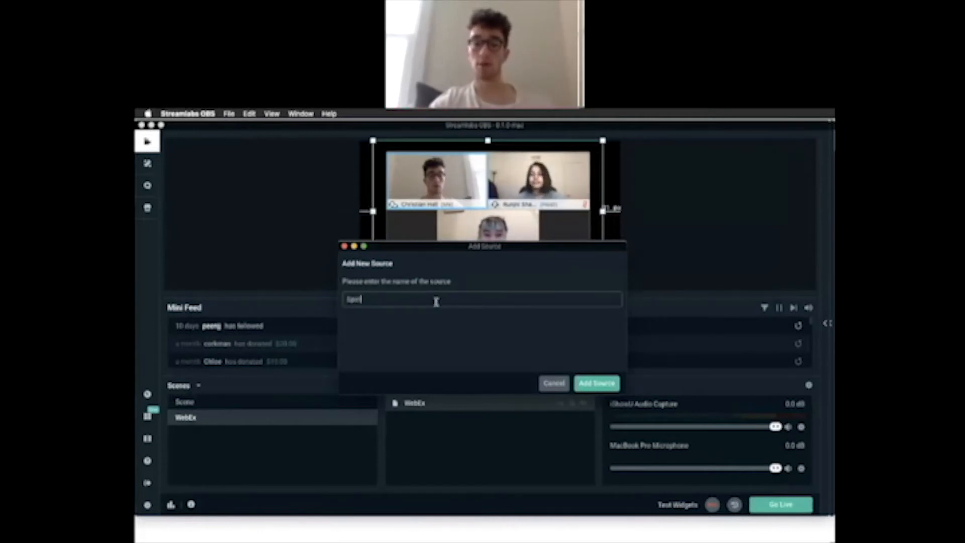
{"action": "type", "text": "ify"}
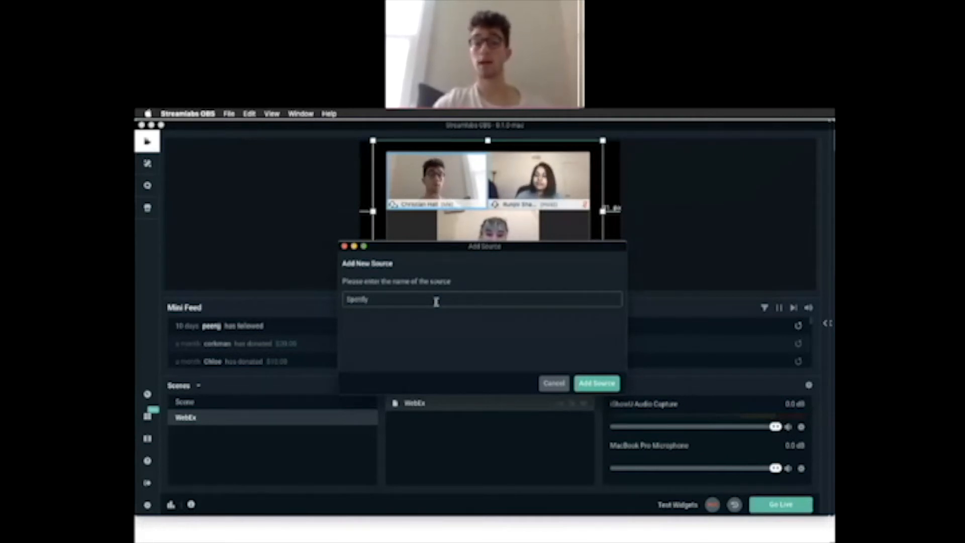
{"action": "left_click", "coordinate": [603, 384]}
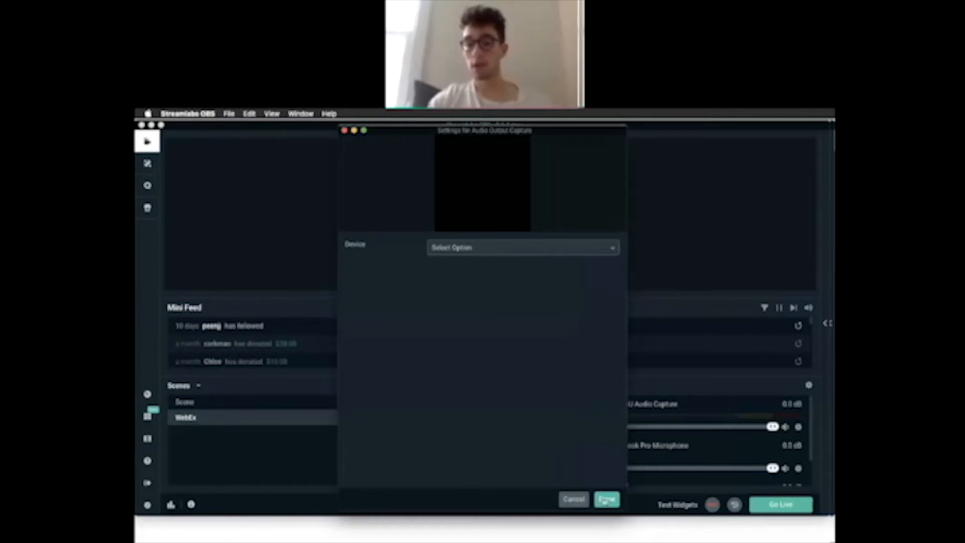
{"action": "left_click", "coordinate": [606, 501]}
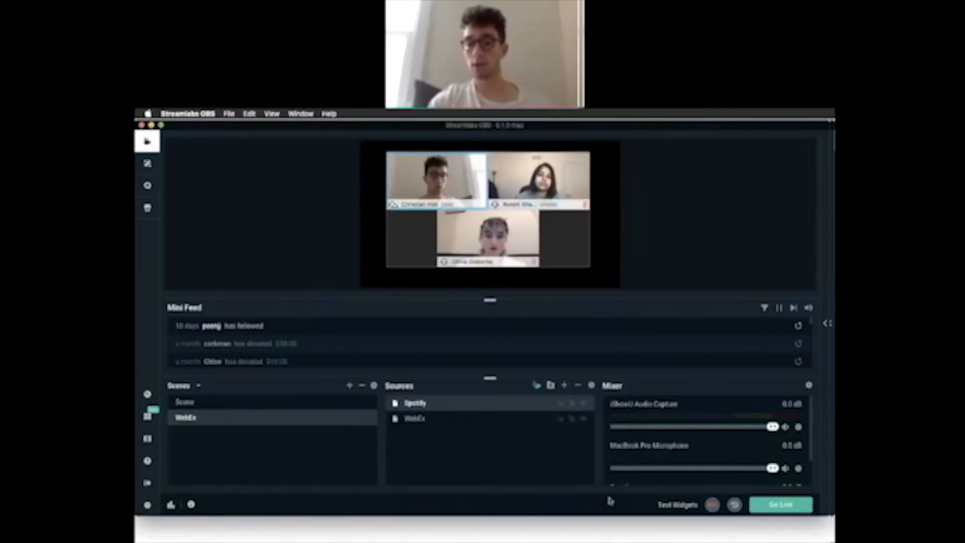
{"action": "left_click", "coordinate": [461, 417]}
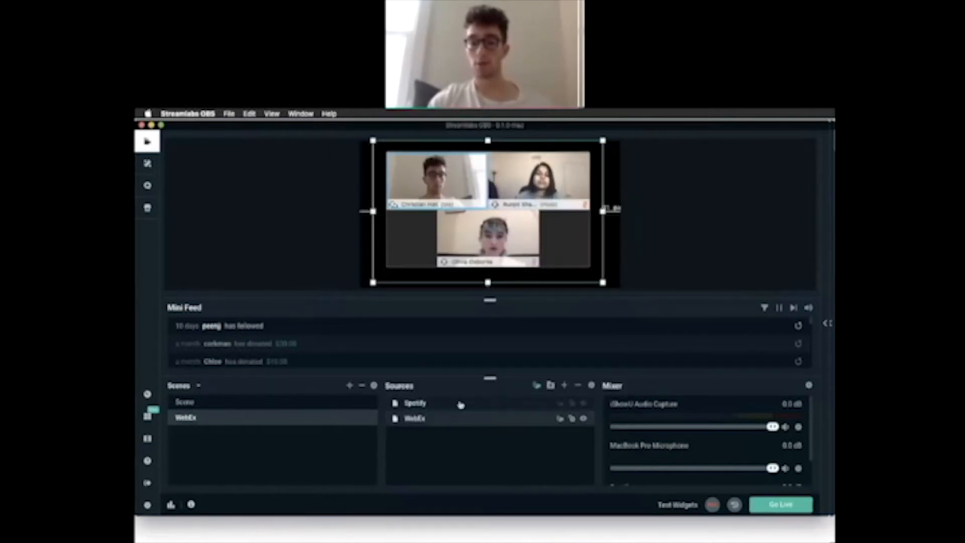
{"action": "left_click", "coordinate": [460, 403]}
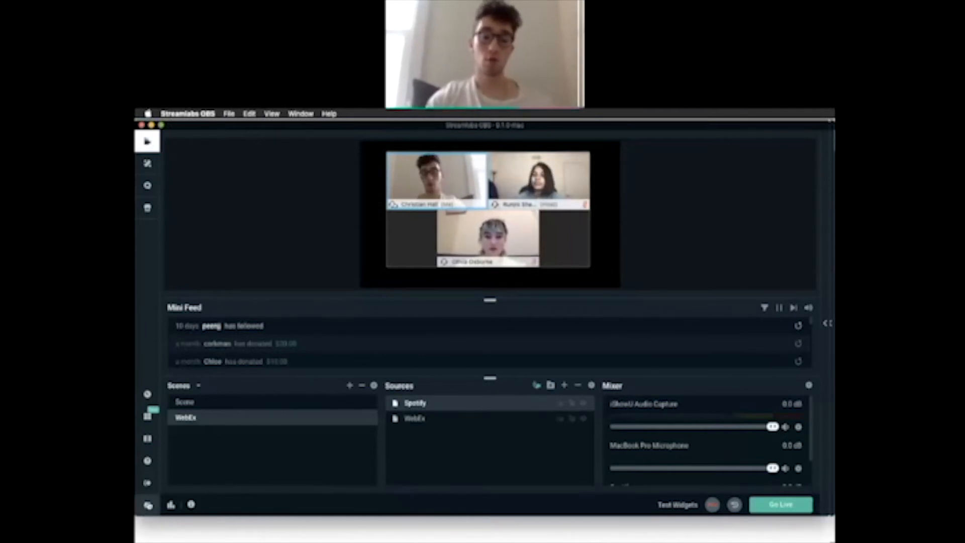
Step: In the audio settings, set Mic/Auxiliary Device 1 to iShowU Audio Capture and Mic/Auxiliary Device 2 to Built-in Microphone
{"action": "left_click", "coordinate": [147, 505]}
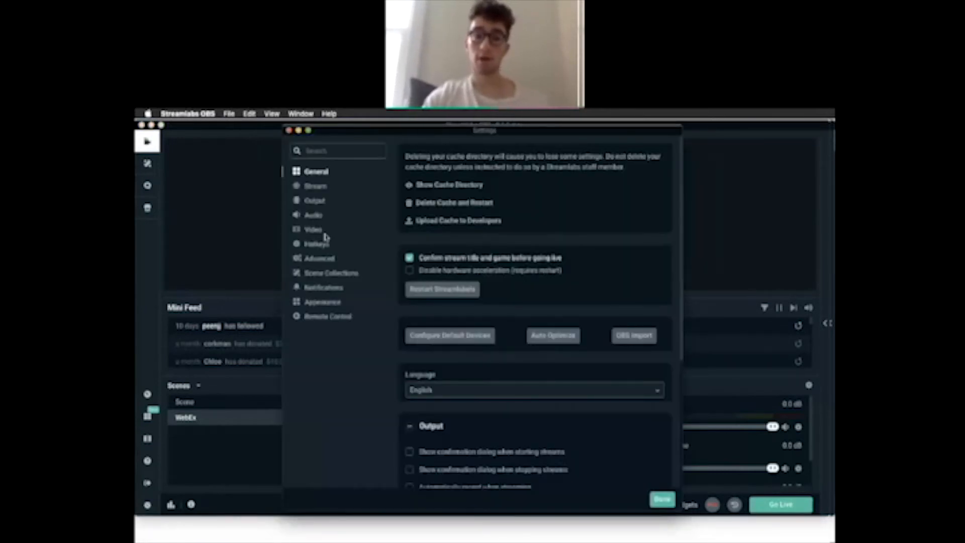
{"action": "left_click", "coordinate": [314, 217]}
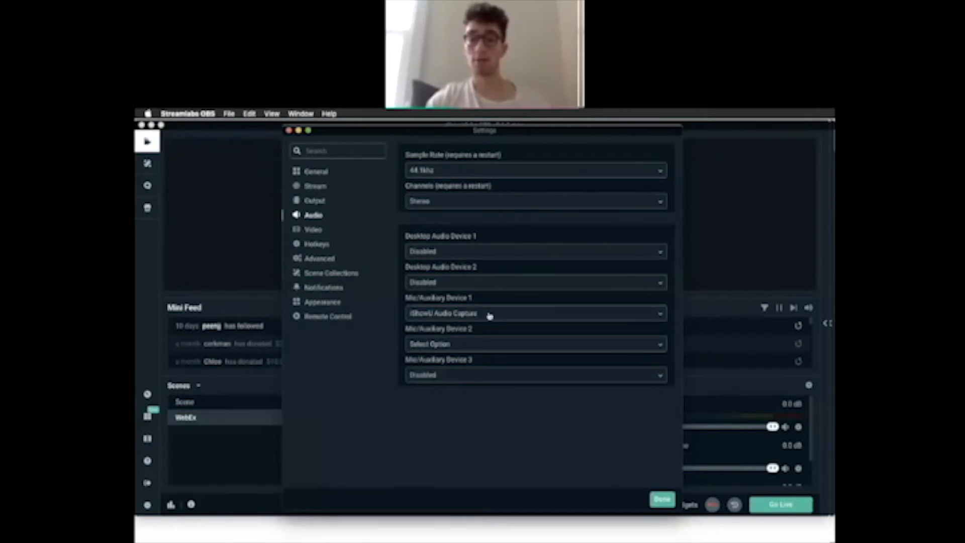
{"action": "left_click", "coordinate": [504, 317]}
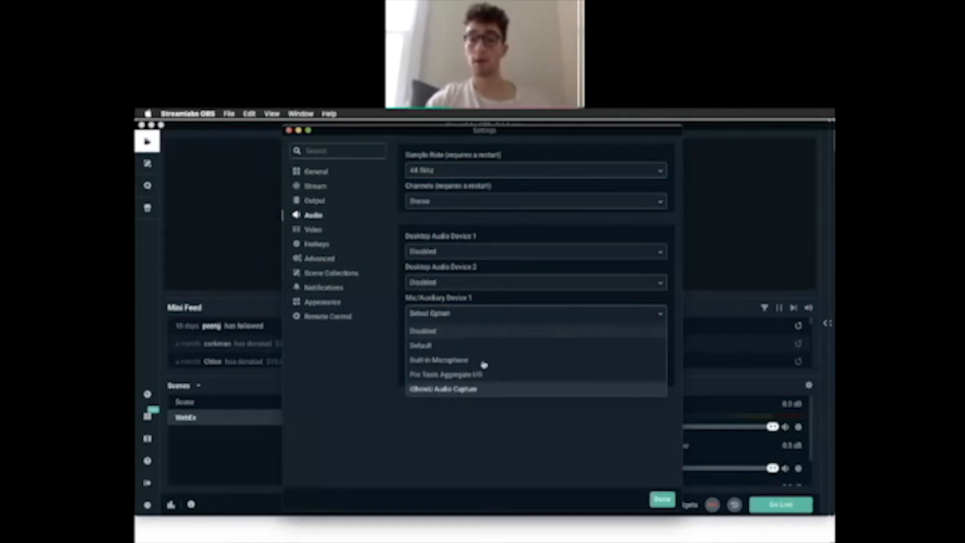
{"action": "left_click", "coordinate": [491, 390]}
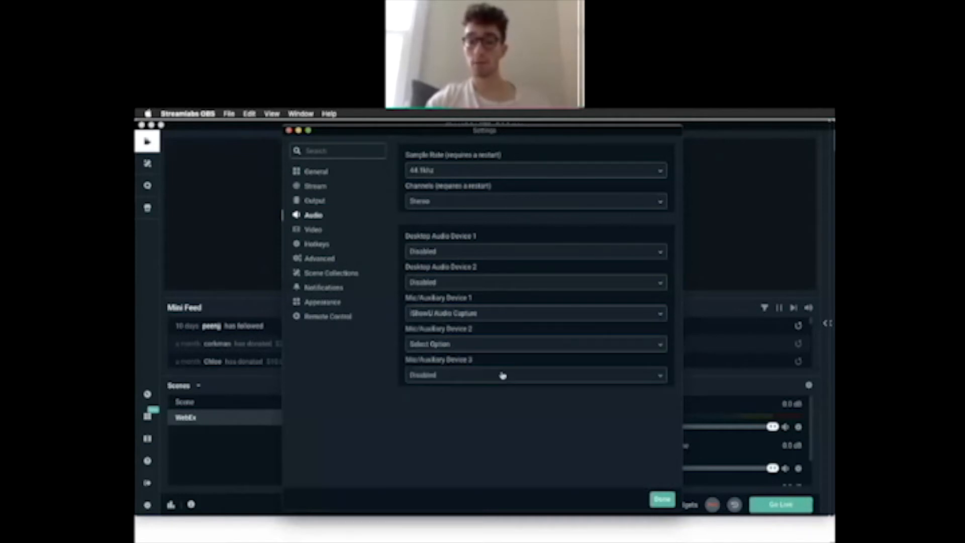
{"action": "left_click", "coordinate": [491, 347]}
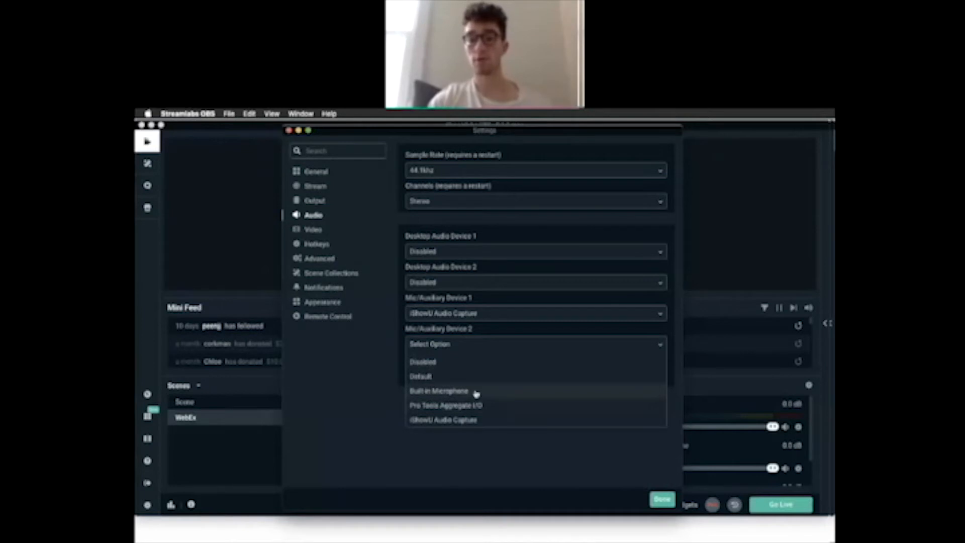
{"action": "left_click", "coordinate": [468, 391]}
{"action": "left_click", "coordinate": [662, 499]}
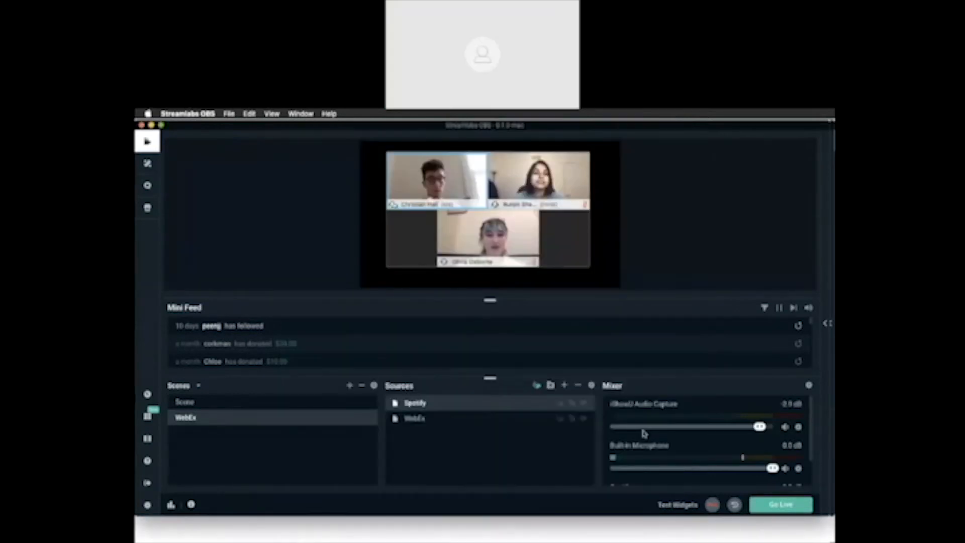
{"action": "left_click", "coordinate": [147, 113]}
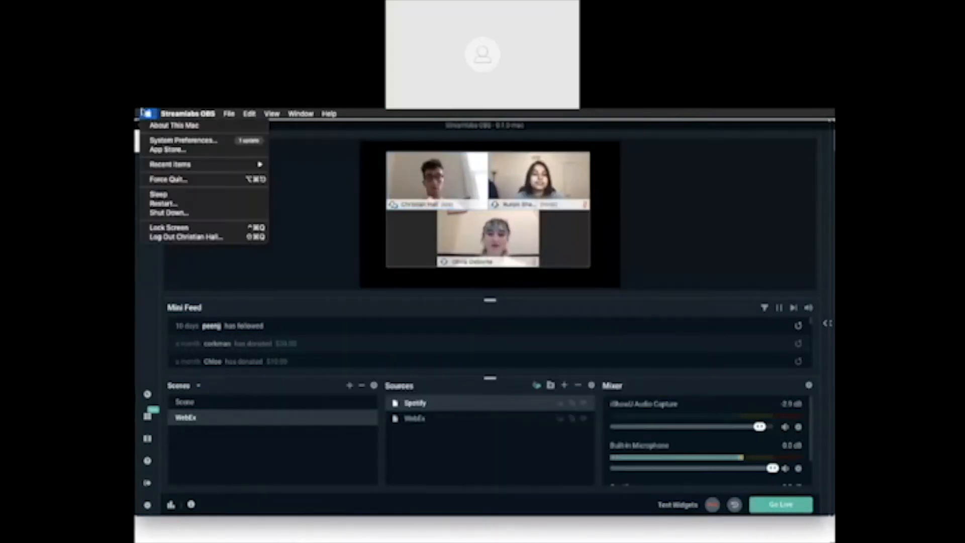
{"action": "left_click", "coordinate": [152, 124]}
{"action": "left_click", "coordinate": [148, 114]}
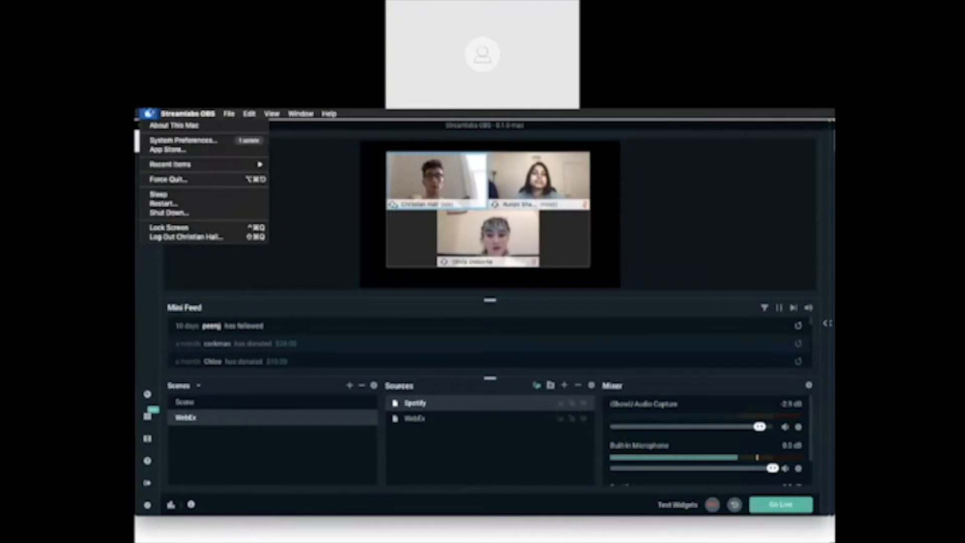
{"action": "left_click", "coordinate": [631, 413]}
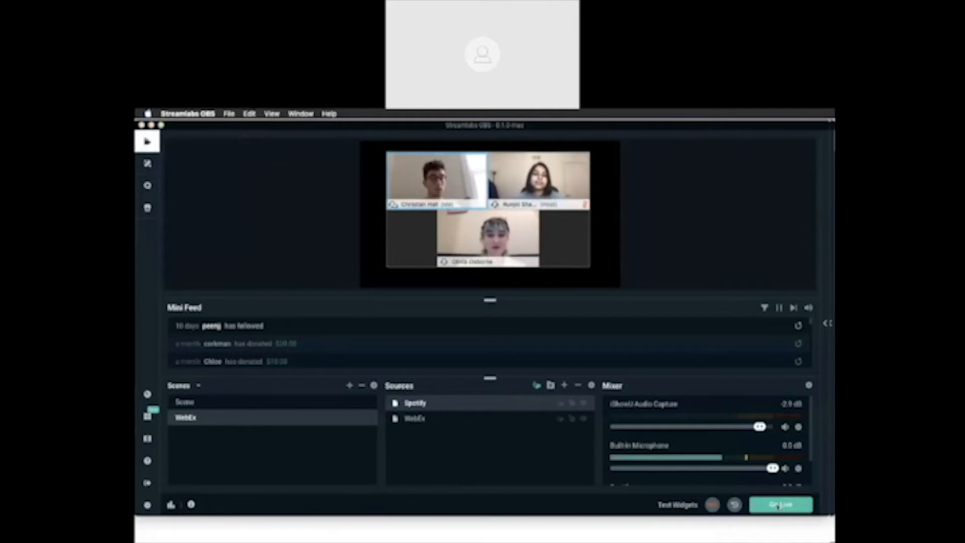
Step: Start going live and set the stream title to Fun Time Music
{"action": "left_click", "coordinate": [779, 505]}
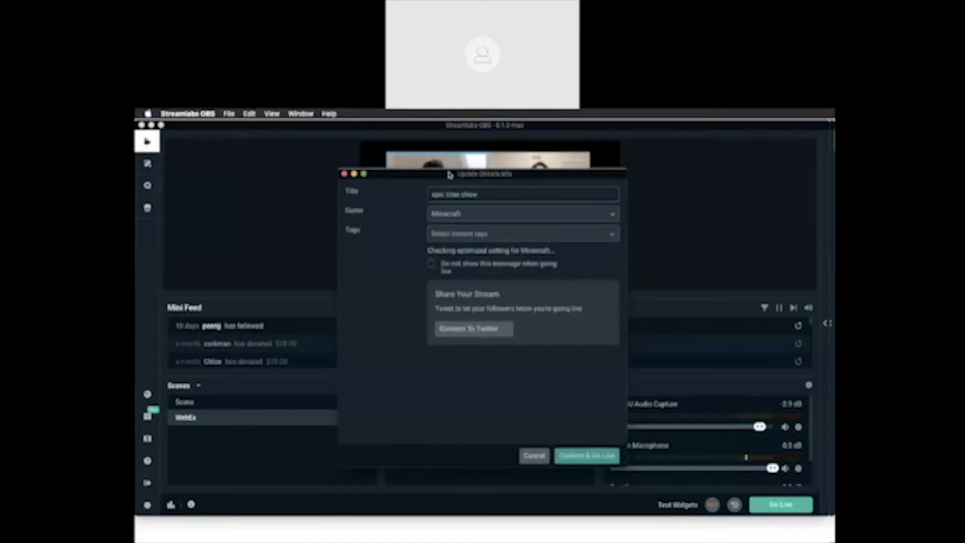
{"action": "left_click_drag", "start_coordinate": [450, 175], "coordinate": [449, 163]}
{"action": "triple_click", "coordinate": [483, 181]}
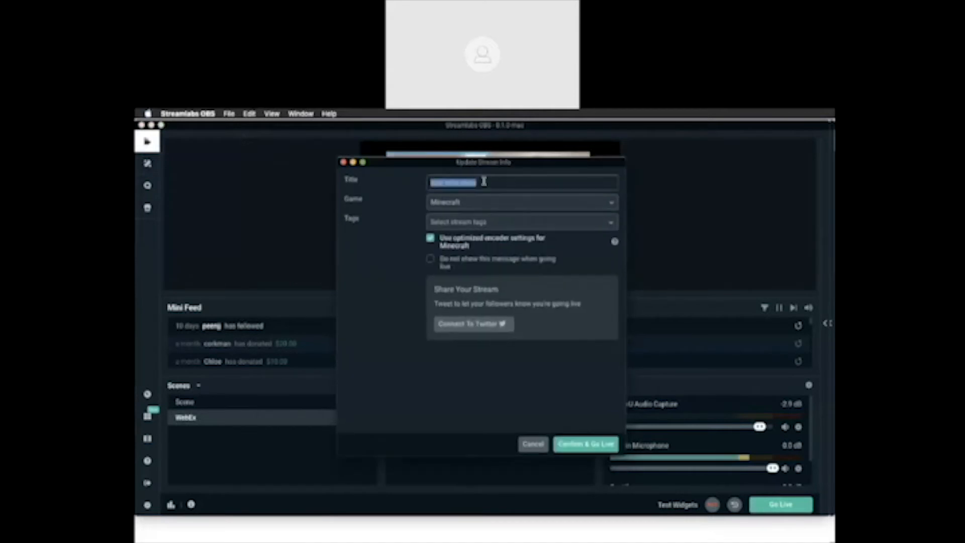
{"action": "key", "text": "BackSpace"}
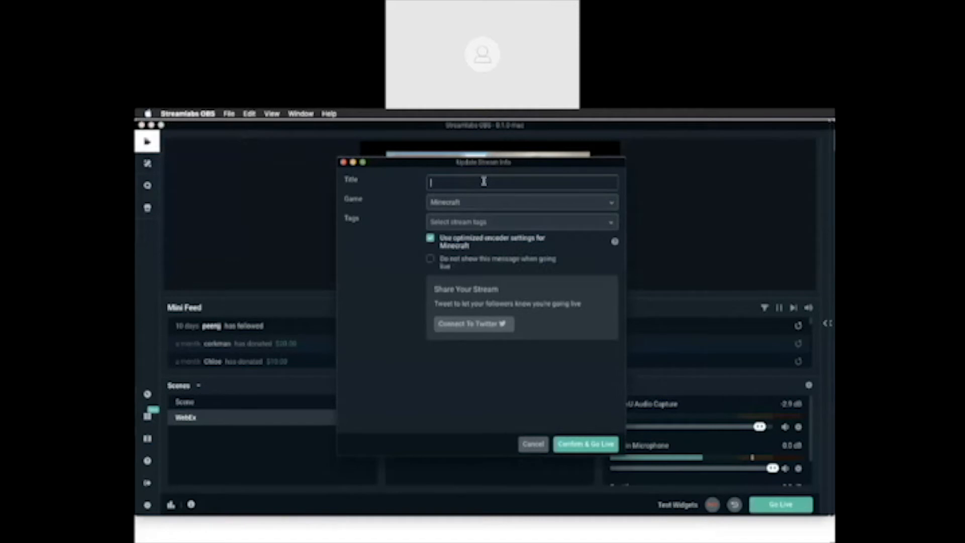
{"action": "type", "text": "Fun"}
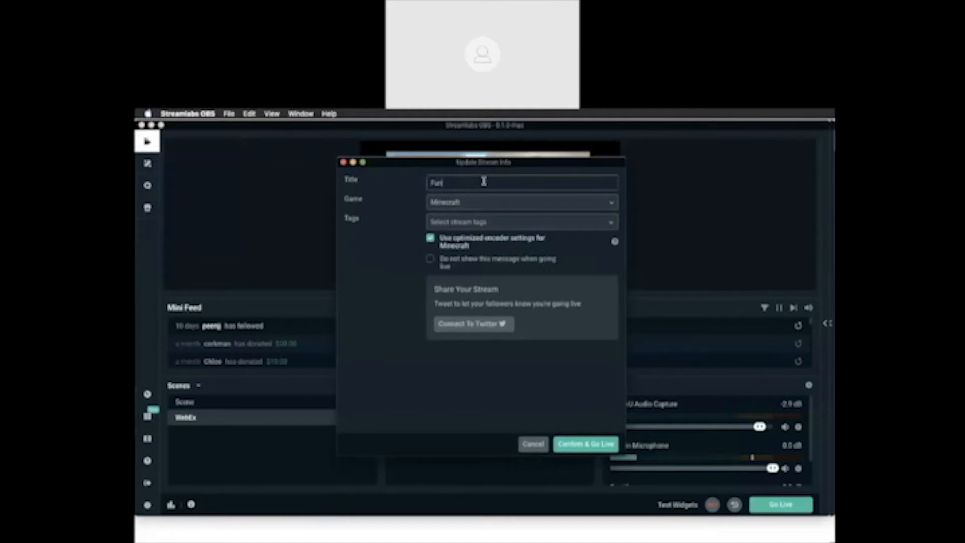
{"action": "type", "text": " Time Music"}
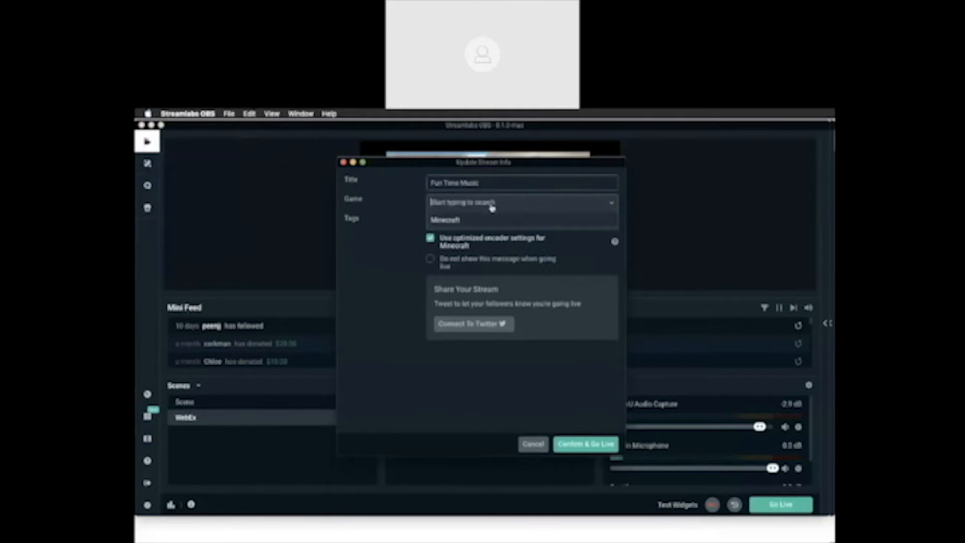
Step: Set the stream's game category to Music & Performing Arts
{"action": "left_click", "coordinate": [619, 215]}
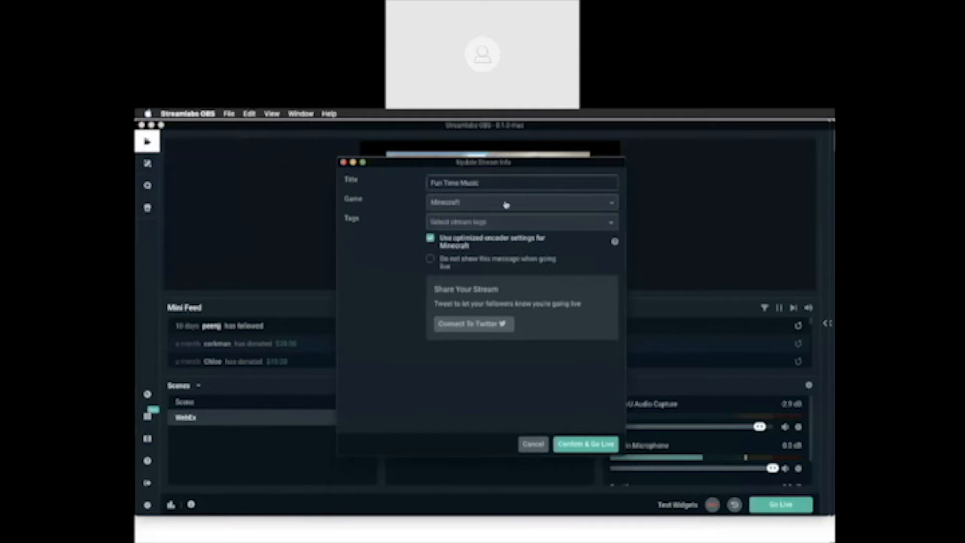
{"action": "left_click", "coordinate": [448, 206]}
{"action": "type", "text": "Music"}
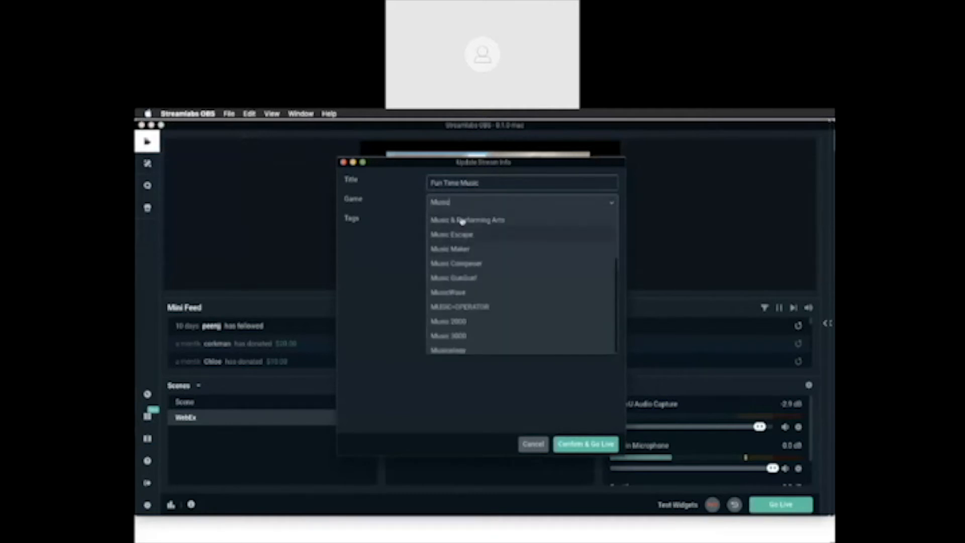
{"action": "left_click", "coordinate": [461, 220]}
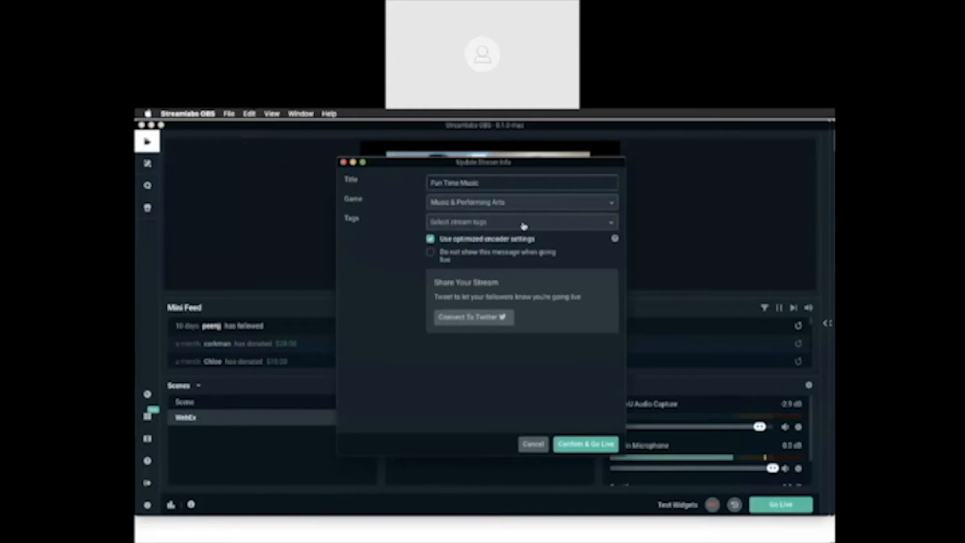
Step: Confirm the stream info to go live, and end the stream
{"action": "left_click", "coordinate": [600, 449]}
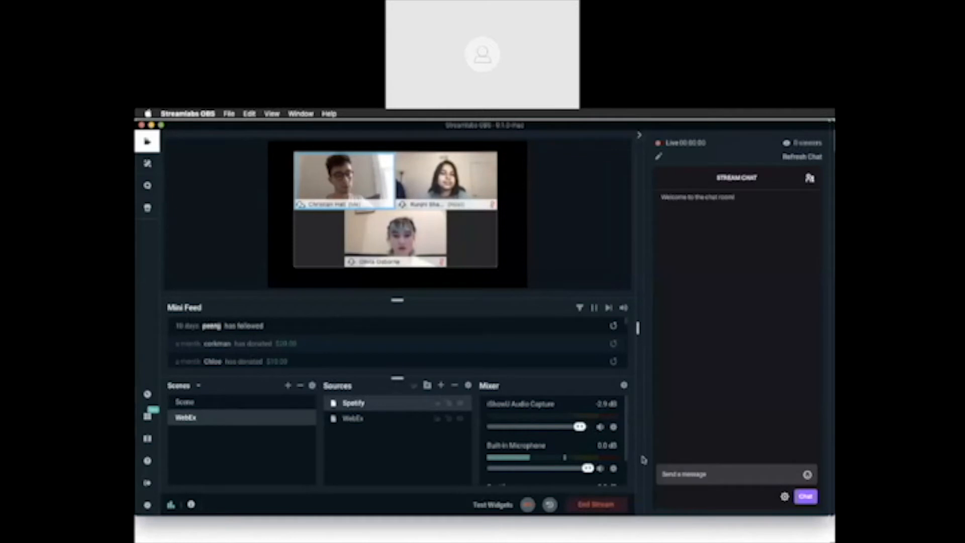
{"action": "left_click", "coordinate": [598, 505]}
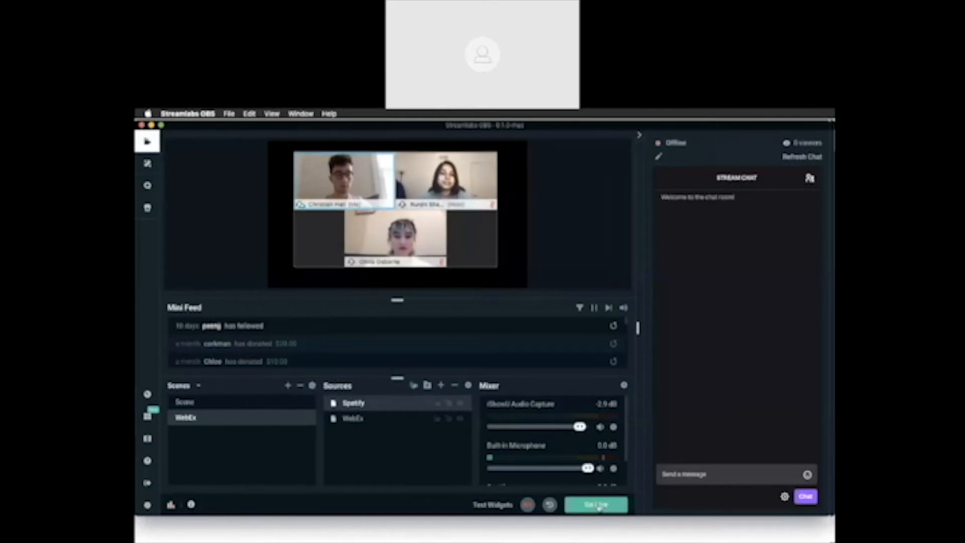
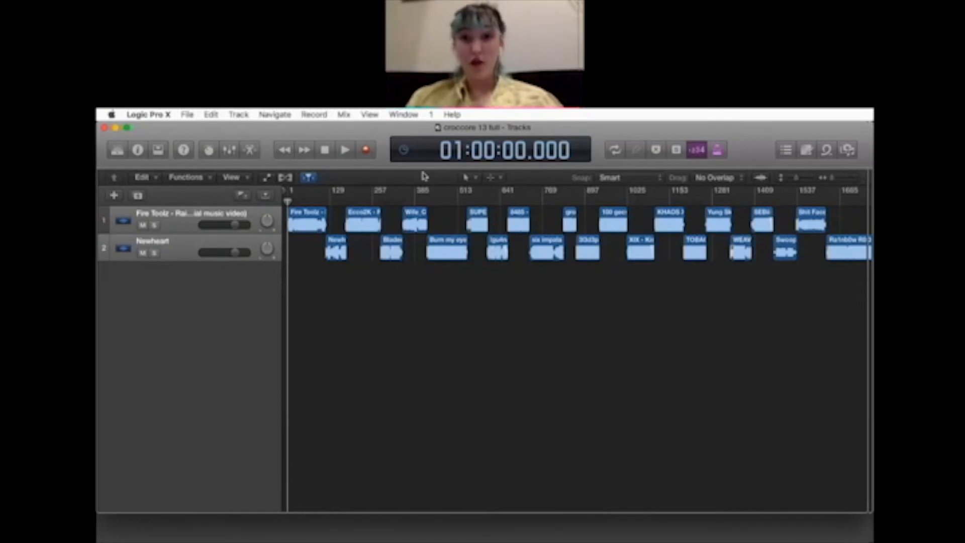
Step: Switch to Logic Pro X, choose the Time display mode, and examine how the song regions are arranged across the two tracks
{"action": "left_click", "coordinate": [403, 149]}
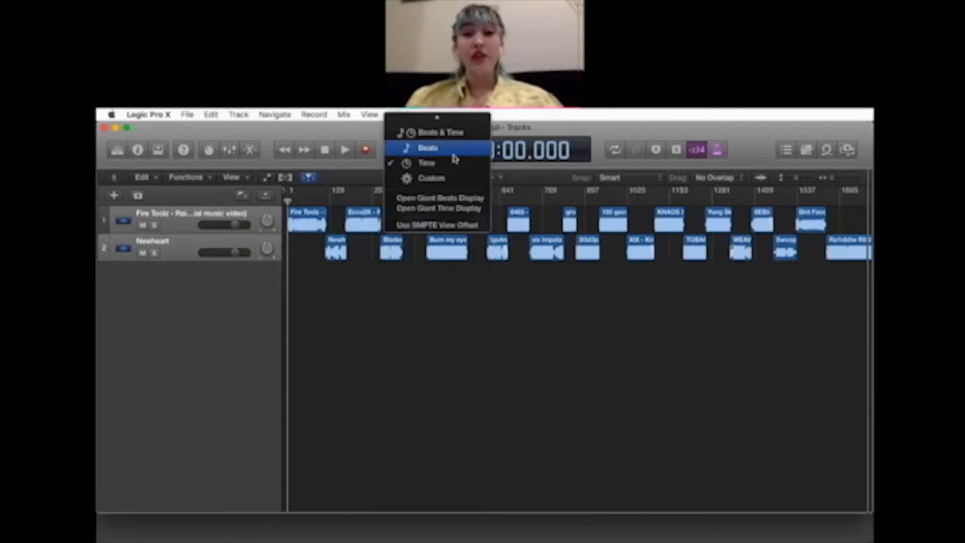
{"action": "left_click", "coordinate": [425, 163]}
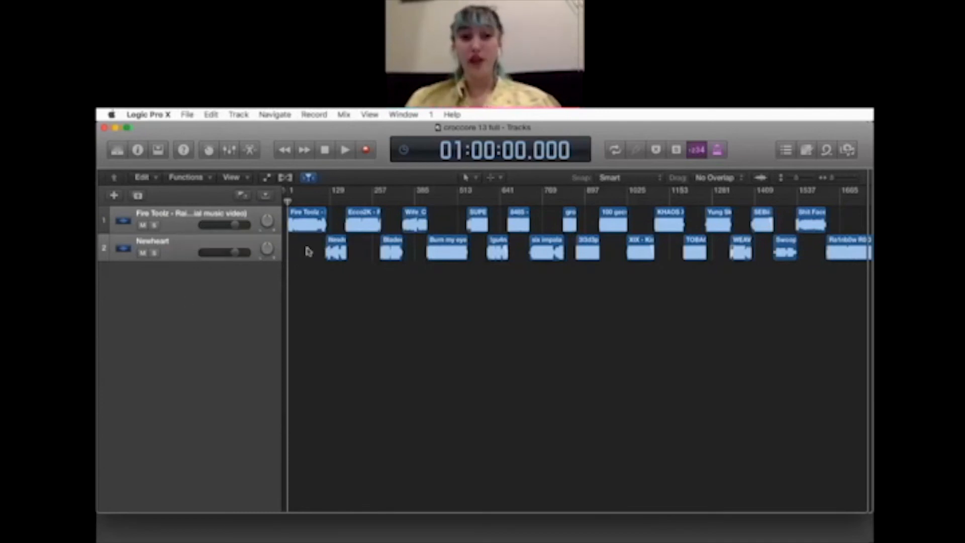
{"action": "scroll", "coordinate": [307, 249], "scroll_direction": "up", "scroll_amount": 5}
{"action": "scroll", "coordinate": [306, 249], "scroll_direction": "down", "scroll_amount": 5}
{"action": "left_click_drag", "start_coordinate": [290, 202], "coordinate": [238, 206]}
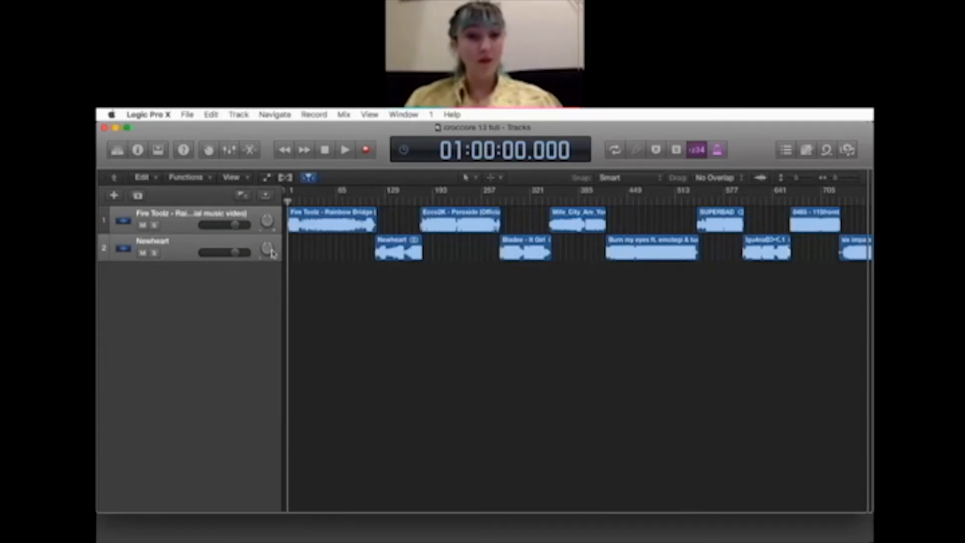
{"action": "scroll", "coordinate": [334, 234], "scroll_direction": "down", "scroll_amount": 5}
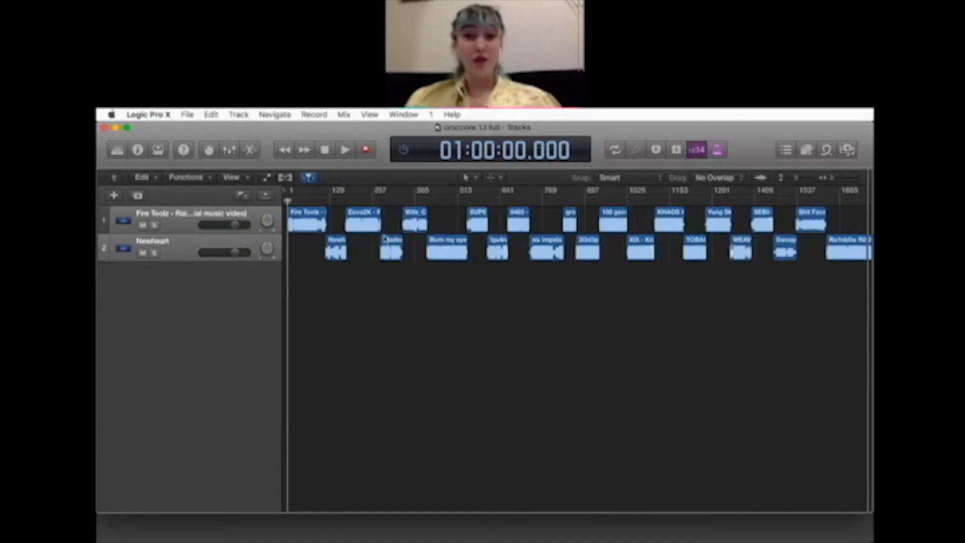
{"action": "scroll", "coordinate": [385, 239], "scroll_direction": "right", "scroll_amount": 3}
{"action": "scroll", "coordinate": [385, 239], "scroll_direction": "left", "scroll_amount": 3}
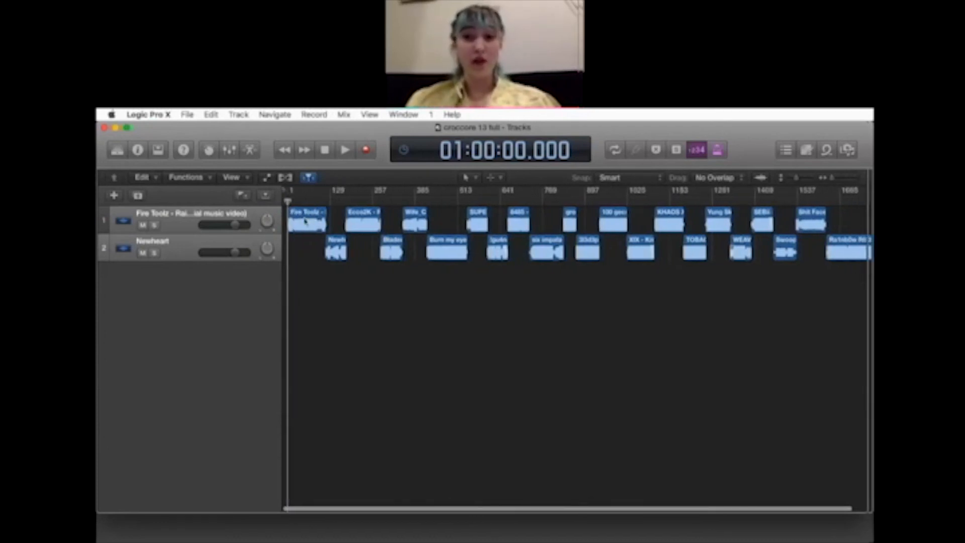
{"action": "scroll", "coordinate": [327, 234], "scroll_direction": "up", "scroll_amount": 5}
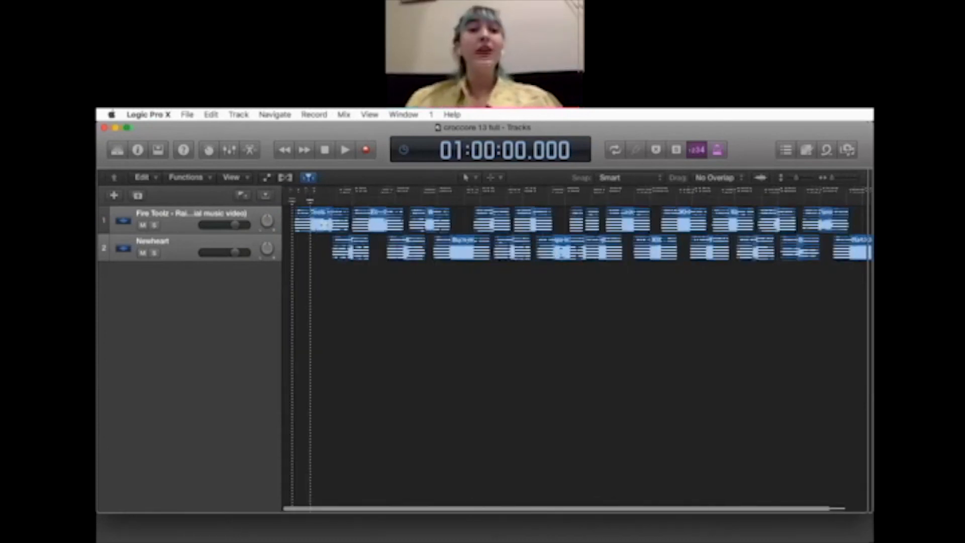
{"action": "scroll", "coordinate": [327, 234], "scroll_direction": "up", "scroll_amount": 5}
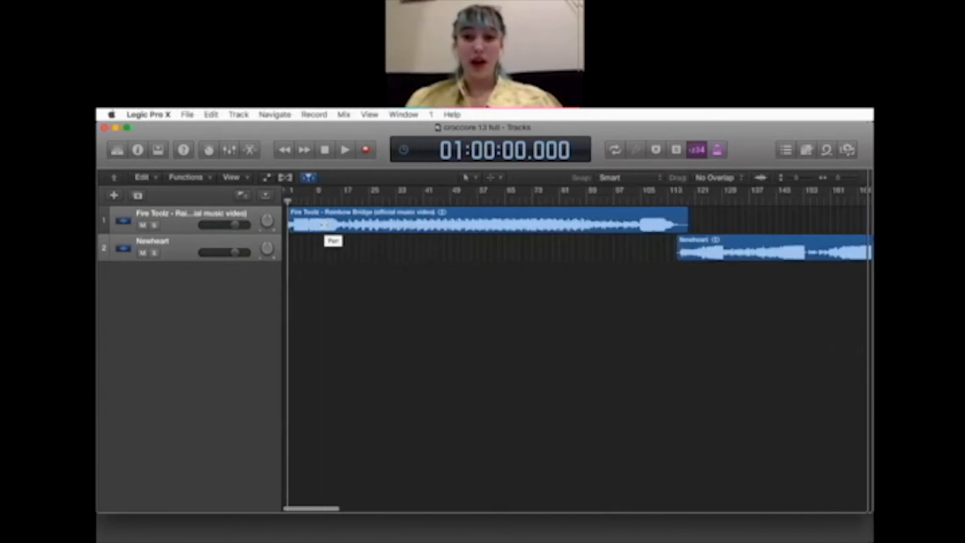
{"action": "scroll", "coordinate": [327, 234], "scroll_direction": "down", "scroll_amount": 4}
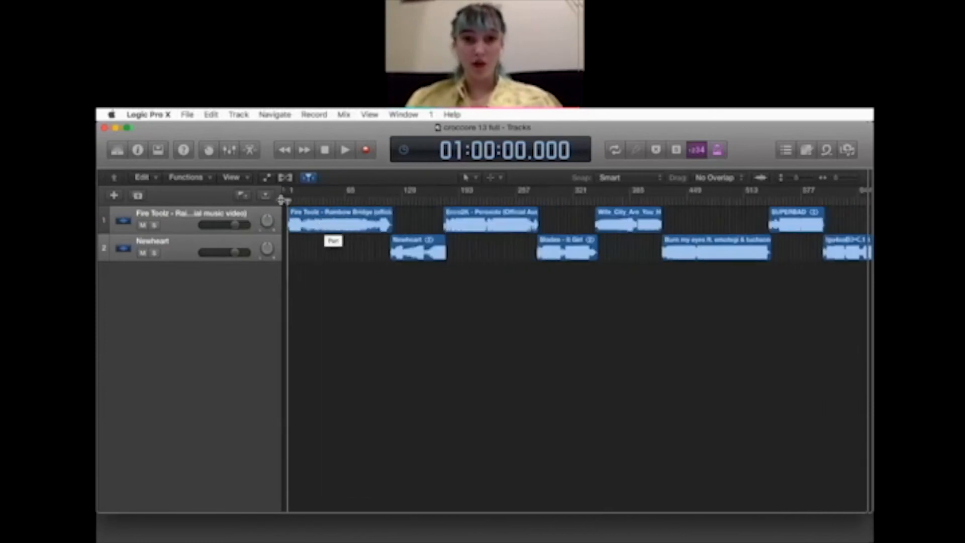
Step: Move the playhead to 01:03:38 to examine the overlap between the first song and Newheart, and return it to the project start
{"action": "left_click_drag", "start_coordinate": [287, 201], "coordinate": [385, 201]}
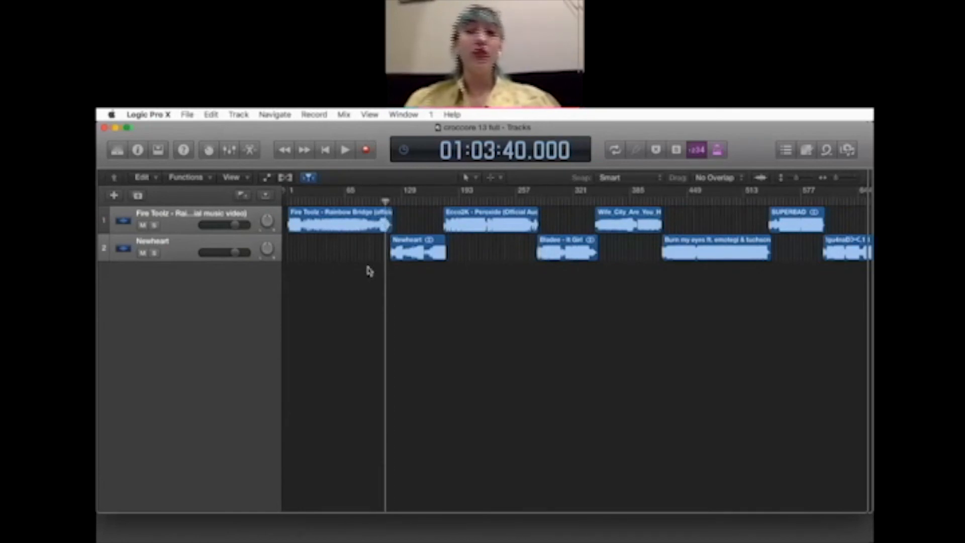
{"action": "scroll", "coordinate": [369, 272], "scroll_direction": "up", "scroll_amount": 10}
{"action": "scroll", "coordinate": [368, 270], "scroll_direction": "up", "scroll_amount": 3}
{"action": "scroll", "coordinate": [366, 269], "scroll_direction": "down", "scroll_amount": 1}
{"action": "left_click_drag", "start_coordinate": [387, 201], "coordinate": [363, 201]}
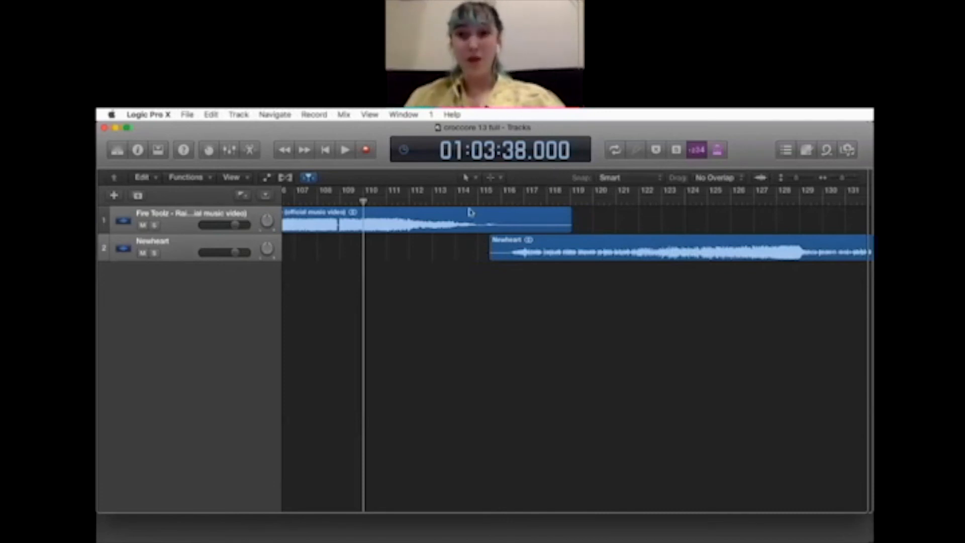
{"action": "scroll", "coordinate": [466, 205], "scroll_direction": "down", "scroll_amount": 10}
{"action": "left_click_drag", "start_coordinate": [324, 201], "coordinate": [205, 201]}
Step: Add a new audio track below Newheart and rename it webex
{"action": "right_click", "coordinate": [174, 252]}
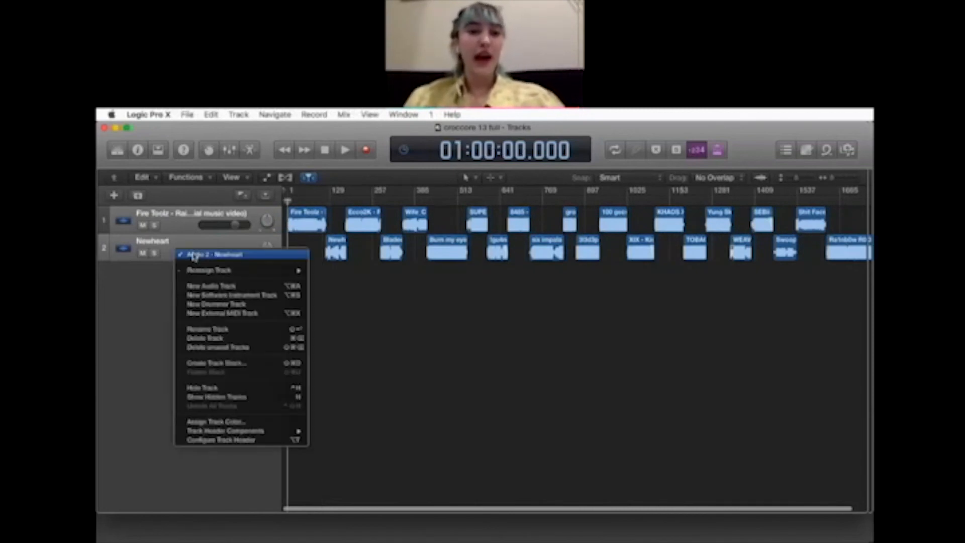
{"action": "left_click", "coordinate": [210, 286]}
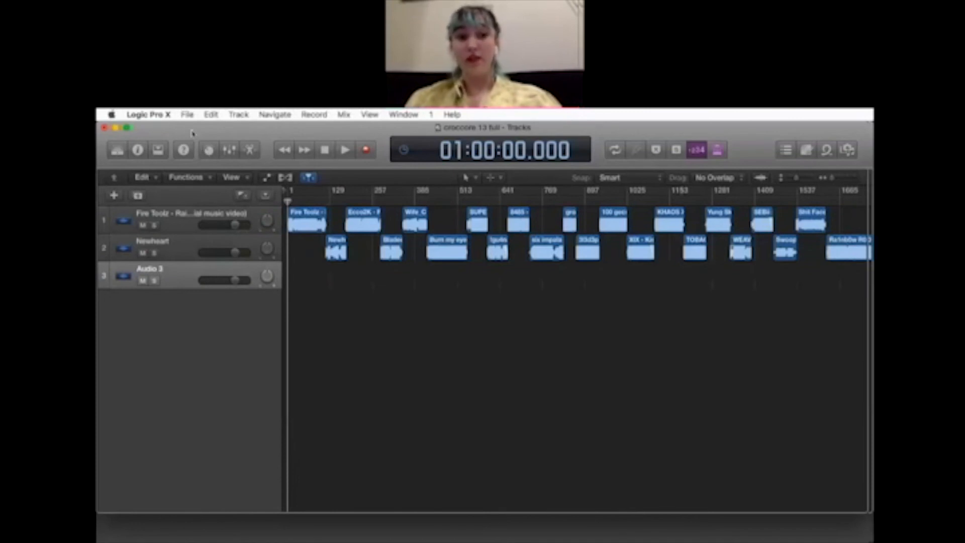
{"action": "mouse_move", "coordinate": [159, 130]}
{"action": "left_mouse_down"}
{"action": "mouse_move", "coordinate": [183, 131]}
{"action": "mouse_move", "coordinate": [164, 130]}
{"action": "left_mouse_up"}
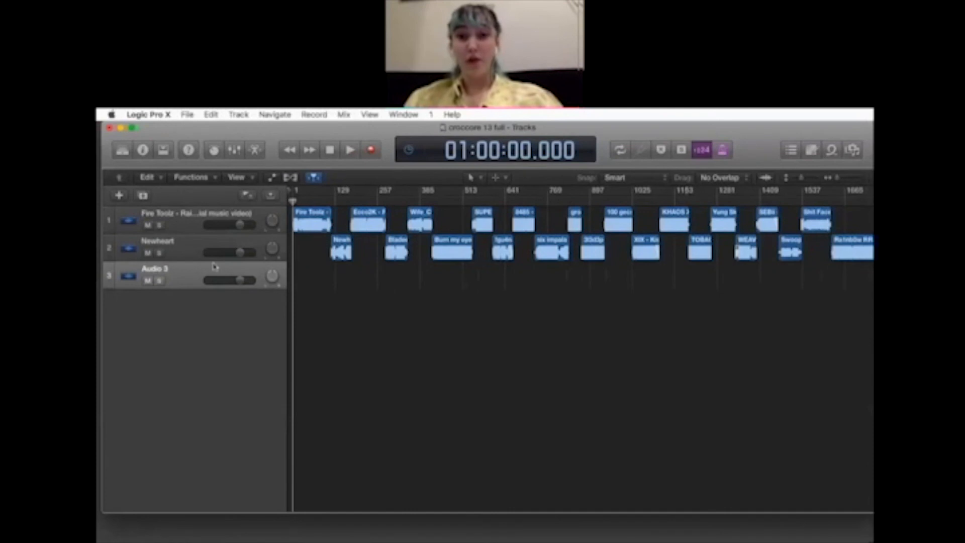
{"action": "double_click", "coordinate": [172, 270]}
{"action": "key", "text": "BackSpace"}
{"action": "type", "text": "al"}
{"action": "type", "text": "ebcam"}
{"action": "key", "text": "Return"}
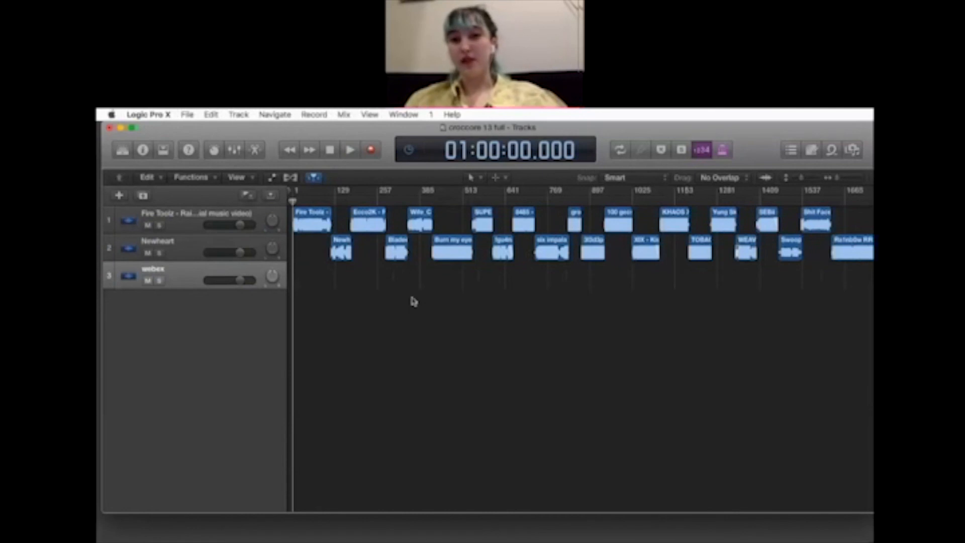
Step: Select all three tracks, review the bounce settings for the project or section, and close them without bouncing
{"action": "left_click", "coordinate": [182, 254]}
{"action": "left_click", "coordinate": [187, 227]}
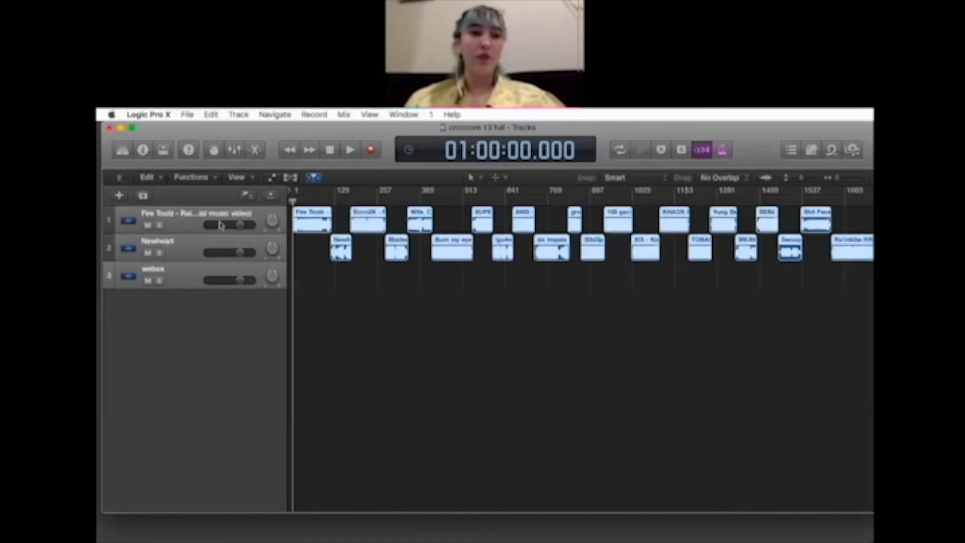
{"action": "left_click", "coordinate": [188, 115]}
{"action": "mouse_move", "coordinate": [229, 370]}
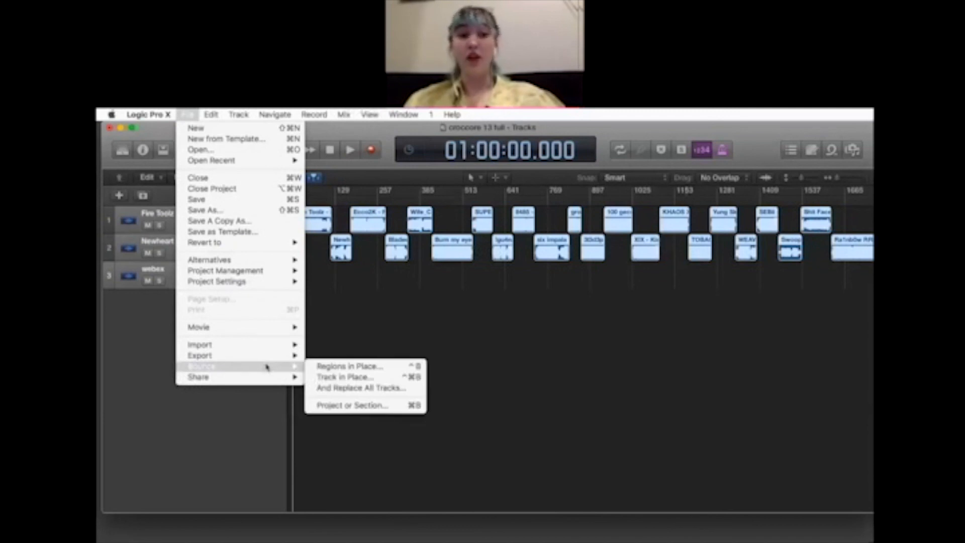
{"action": "left_click", "coordinate": [378, 406]}
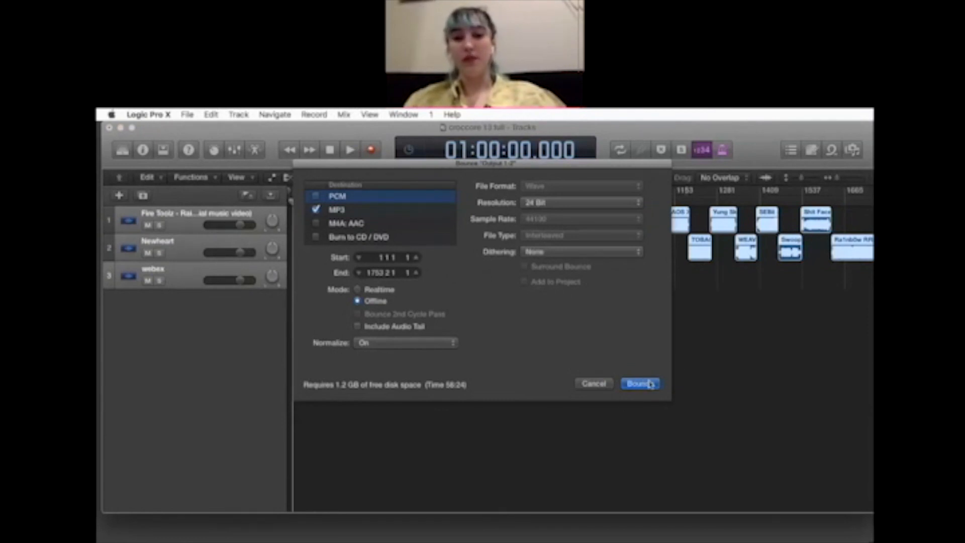
{"action": "left_click", "coordinate": [592, 384]}
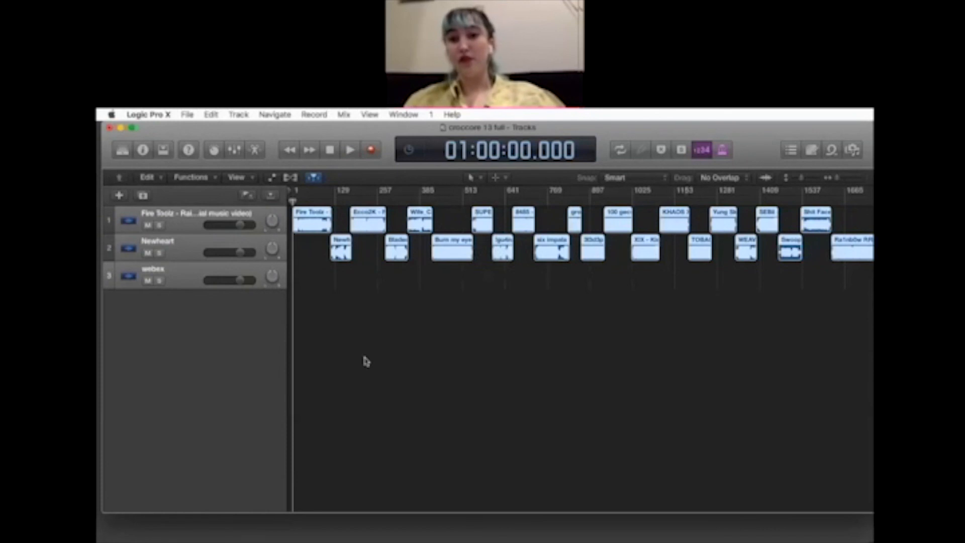